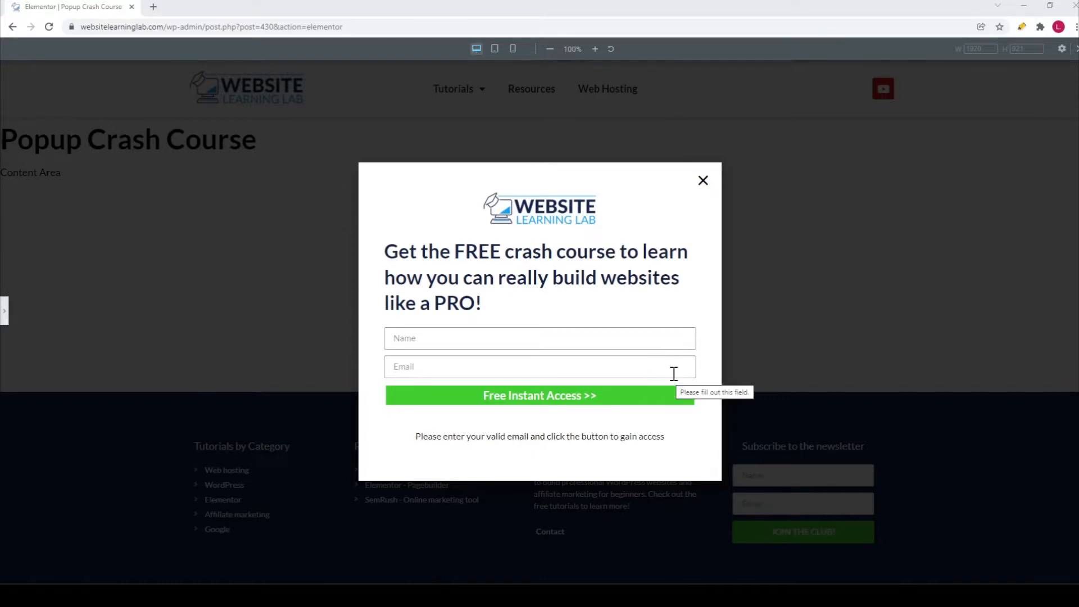
Preview the crash course popup in the tablet and mobile layouts
left_click_drag(425, 439, 677, 440)
left_click(686, 444)
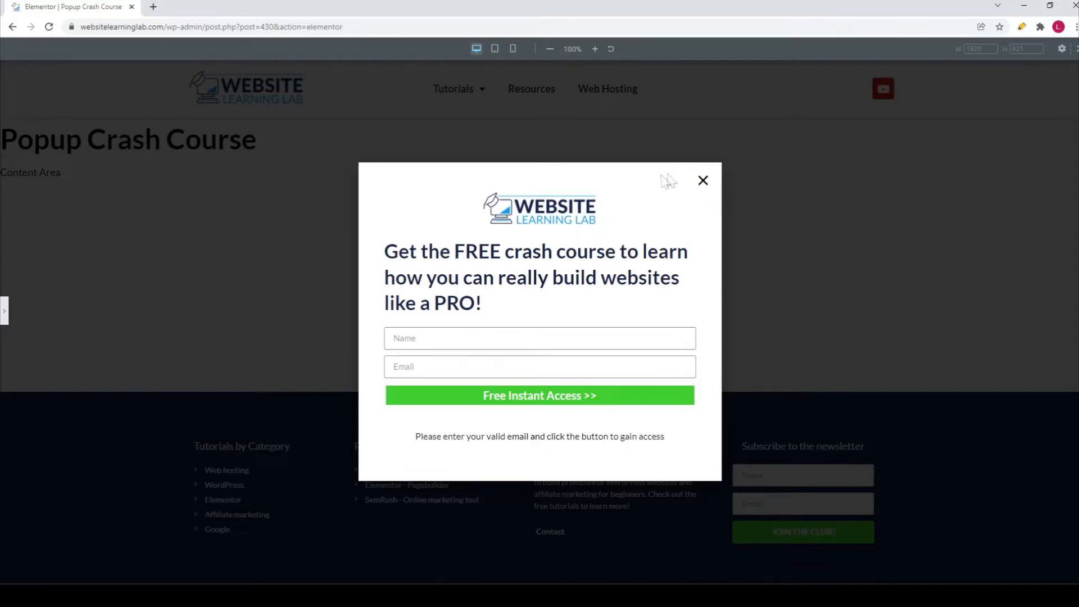
left_click(495, 49)
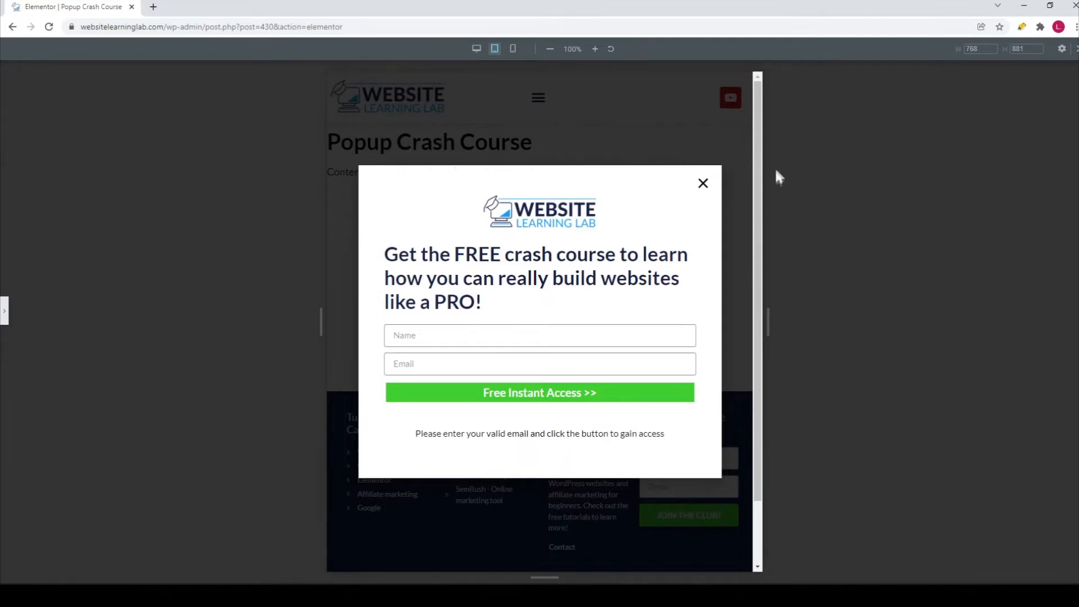
left_click(513, 51)
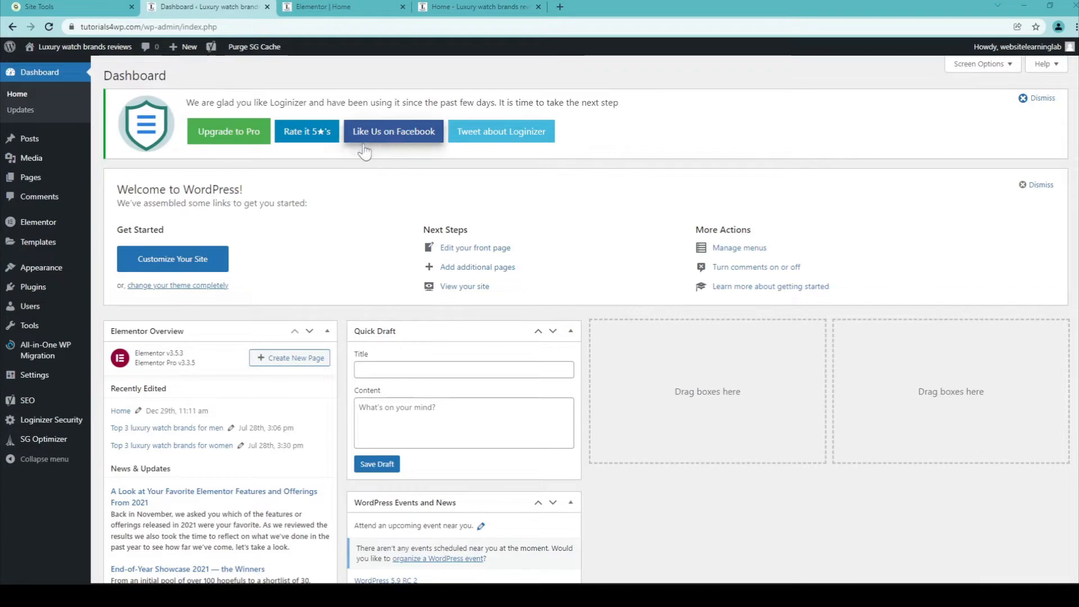
Look through the live Luxury Watch Brands homepage from the hero section to the footer
left_click(473, 10)
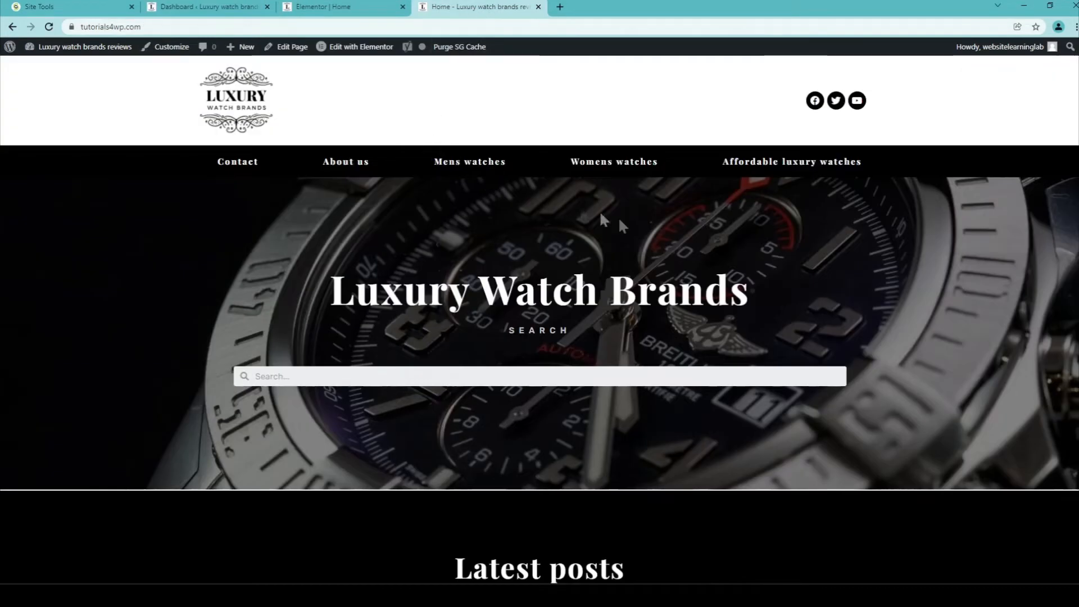
scroll(721, 255, "down", 7)
scroll(738, 279, "down", 12)
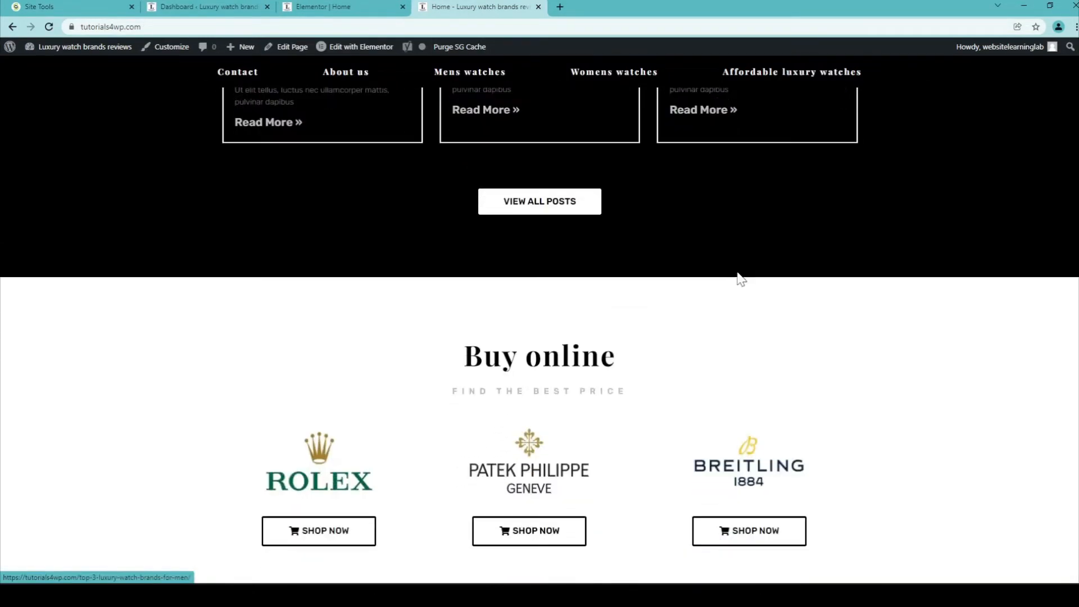
scroll(737, 275, "down", 6)
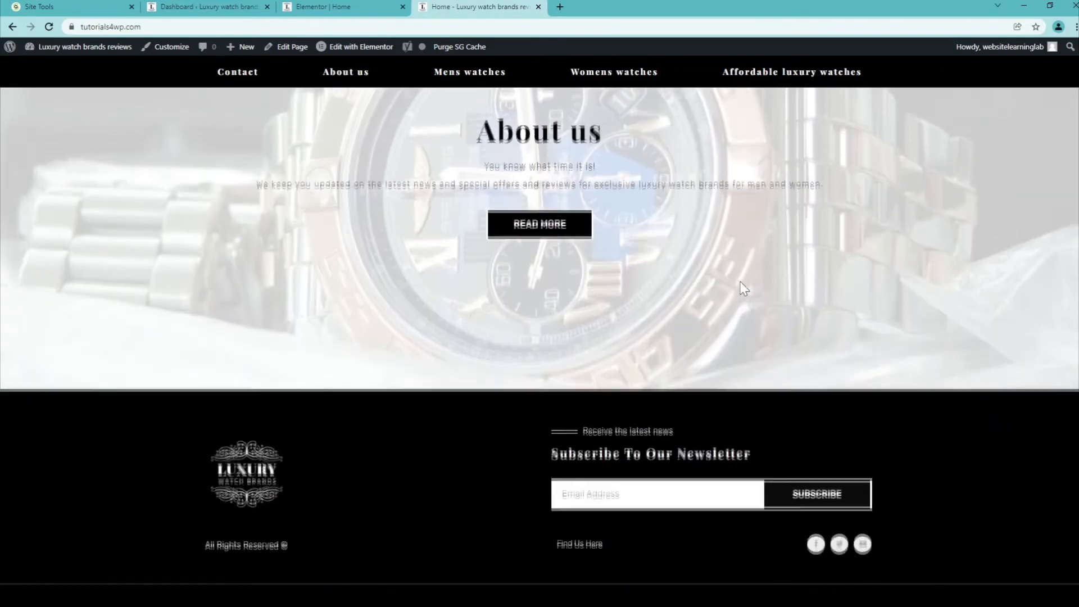
scroll(742, 283, "up", 8)
scroll(750, 297, "up", 17)
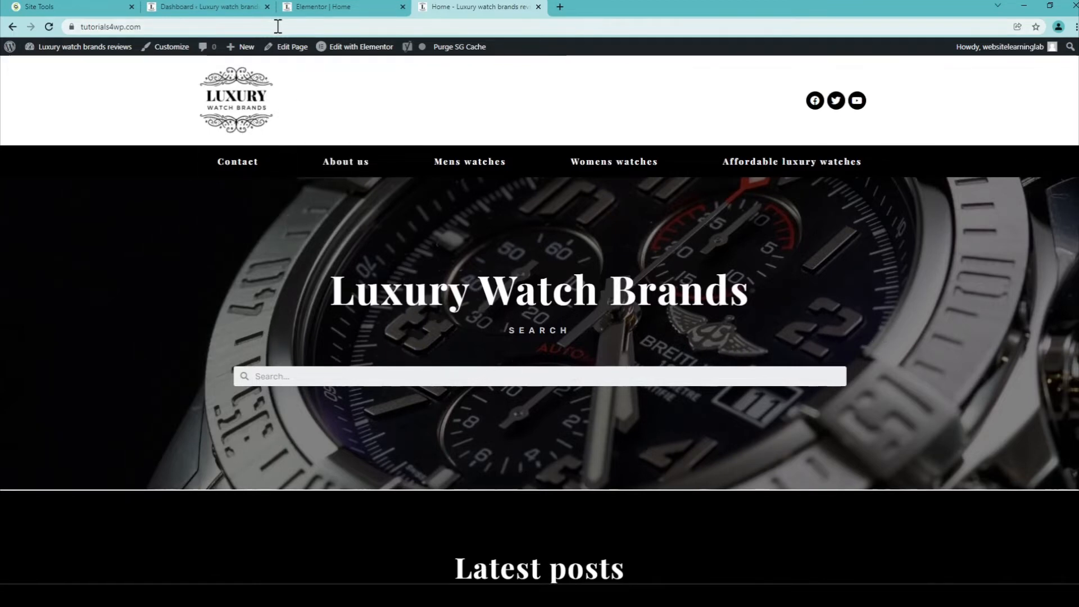
Return to the WordPress dashboard and open the popup category of the Elementor templates
left_click(209, 8)
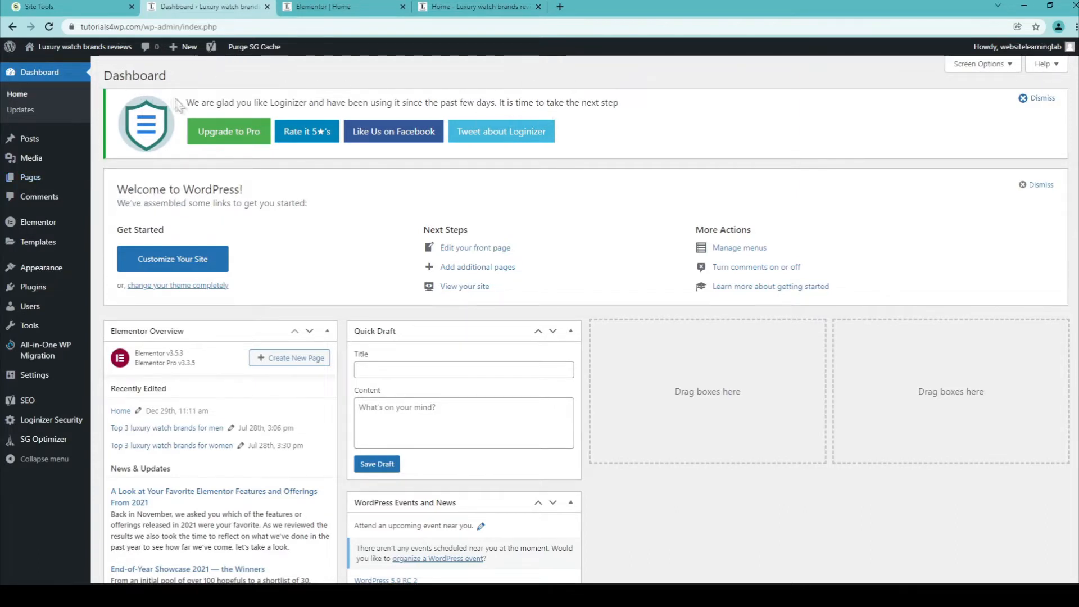
mouse_move(37, 224)
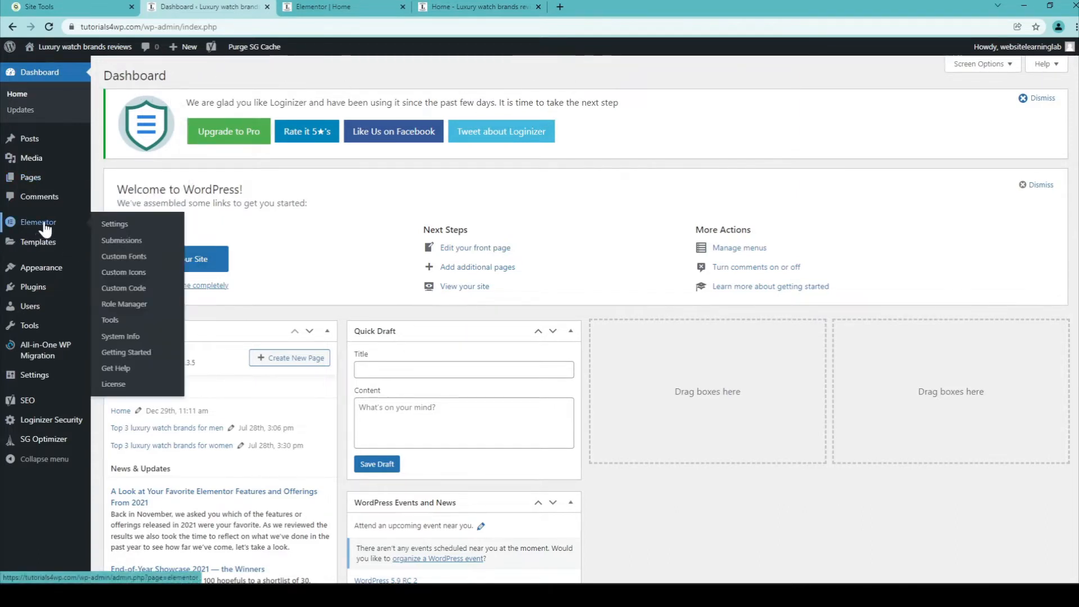
mouse_move(32, 247)
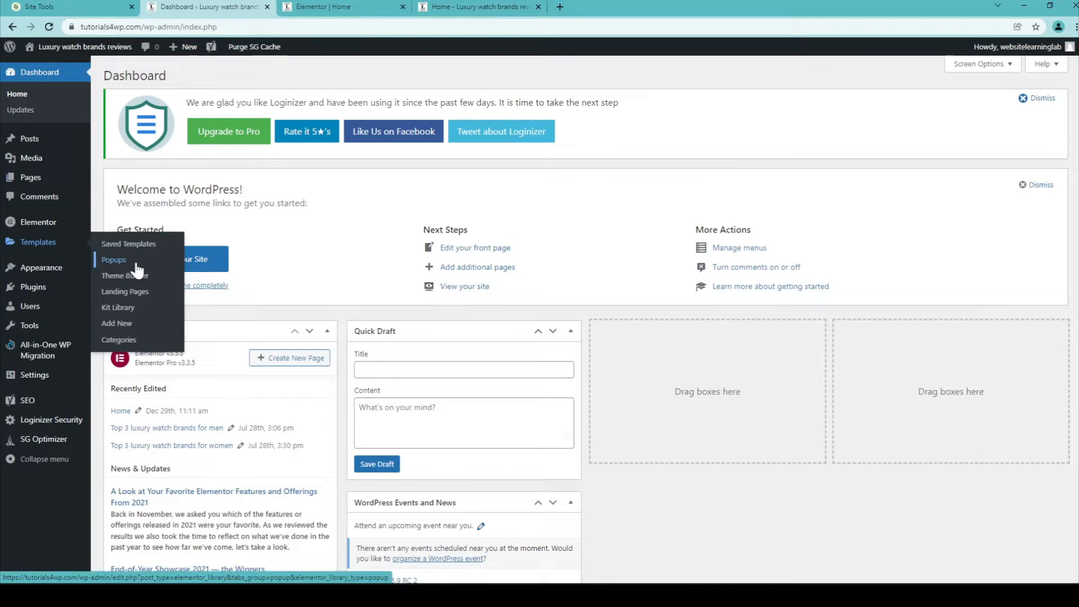
left_click(44, 248)
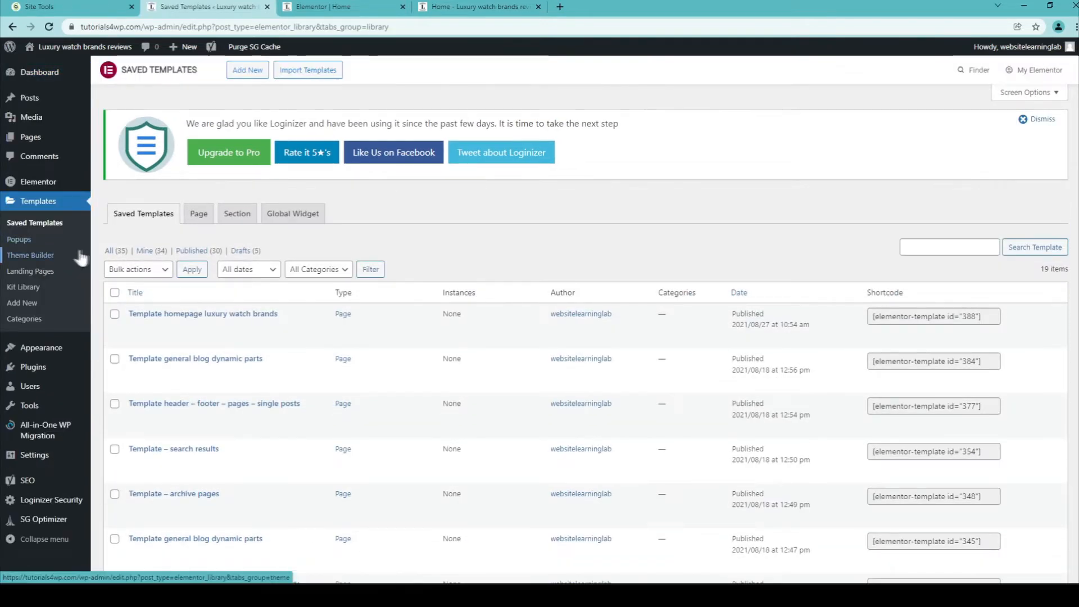
left_click(111, 251)
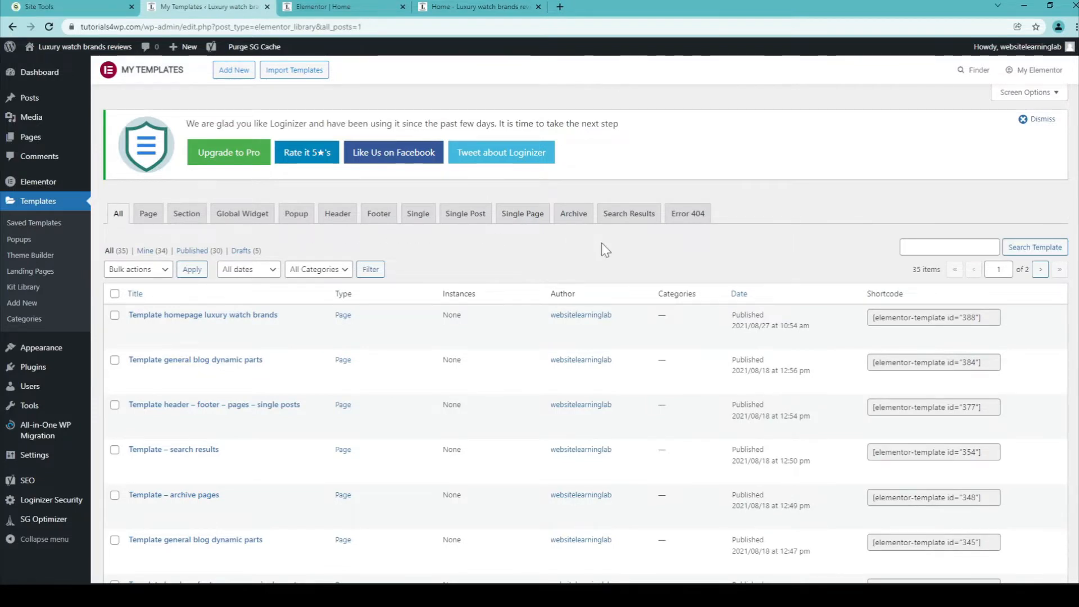
left_click(304, 223)
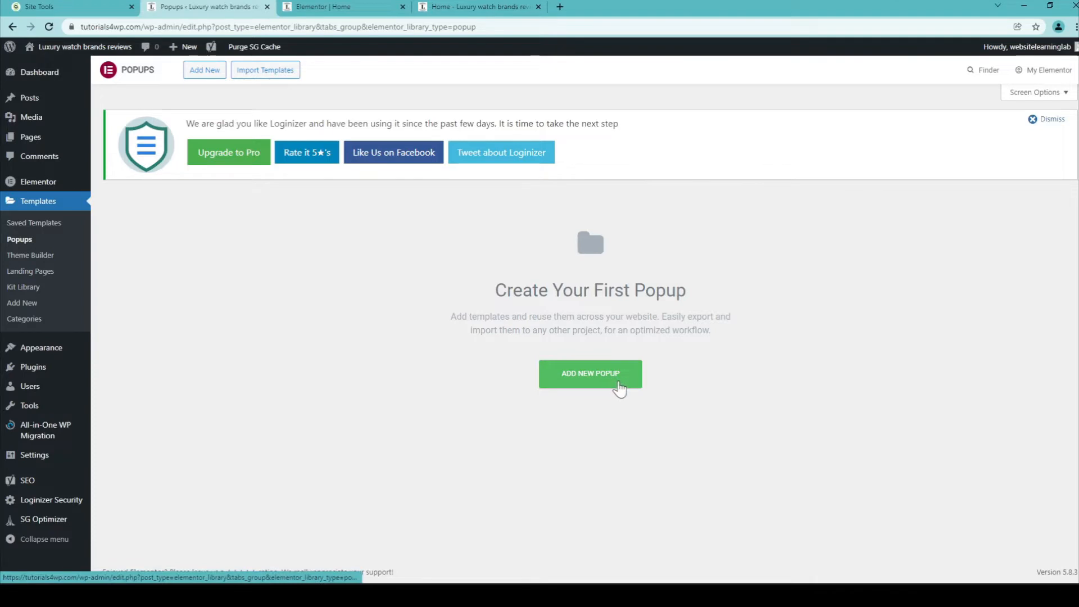
Create a new popup template named "Popup template test"
left_click(562, 387)
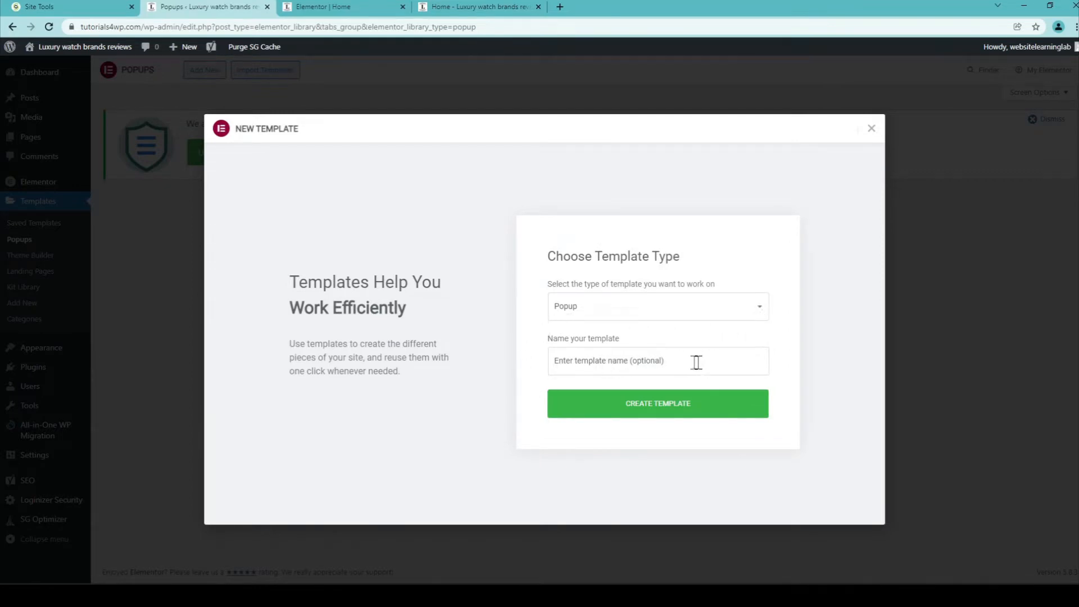
left_click(658, 358)
type("Popup template test")
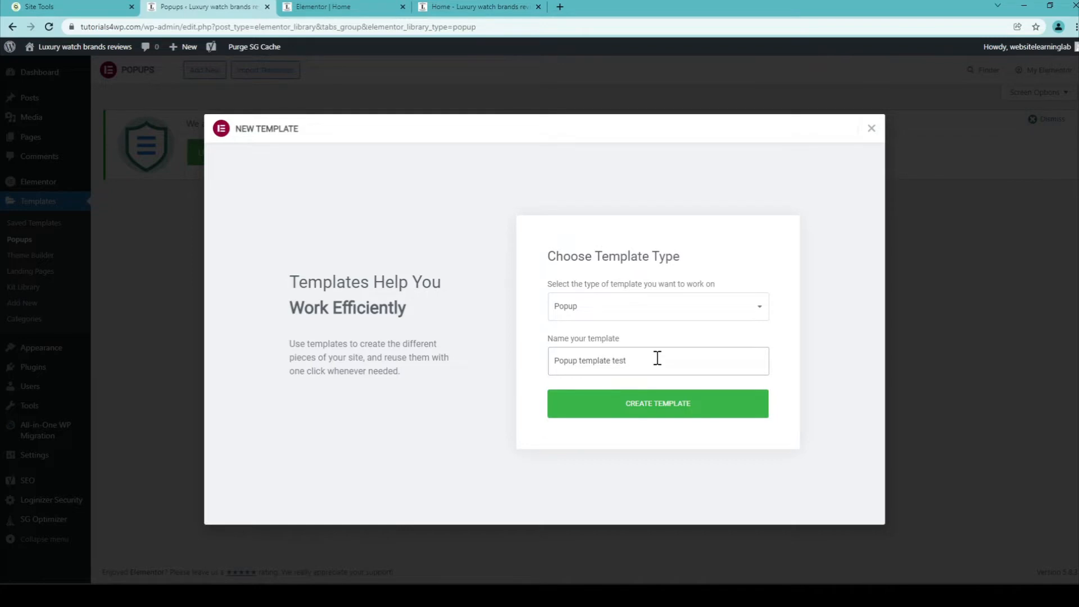
left_click(656, 418)
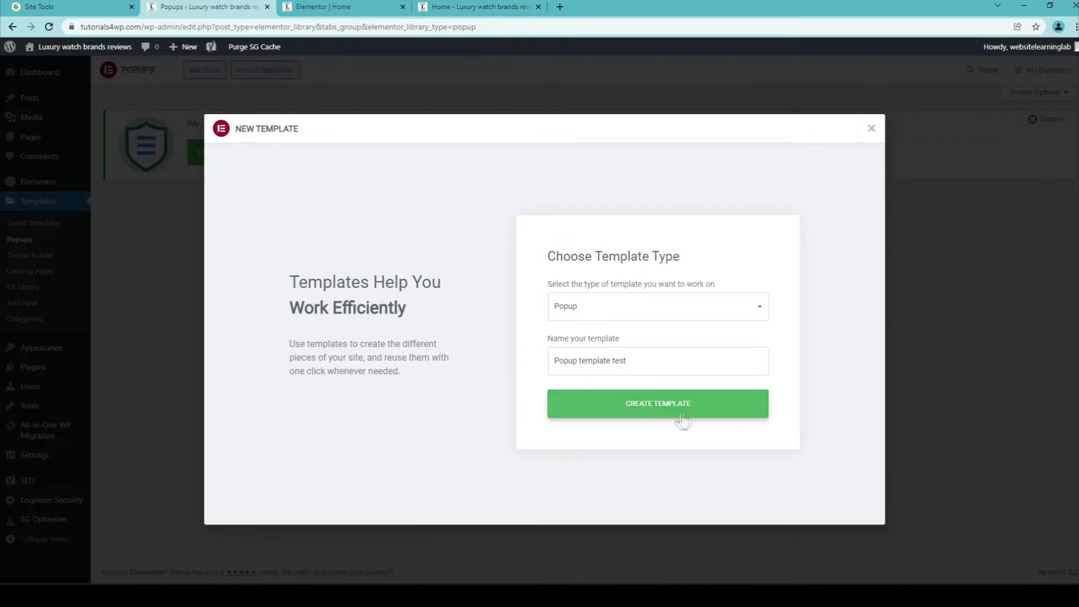
left_click(708, 419)
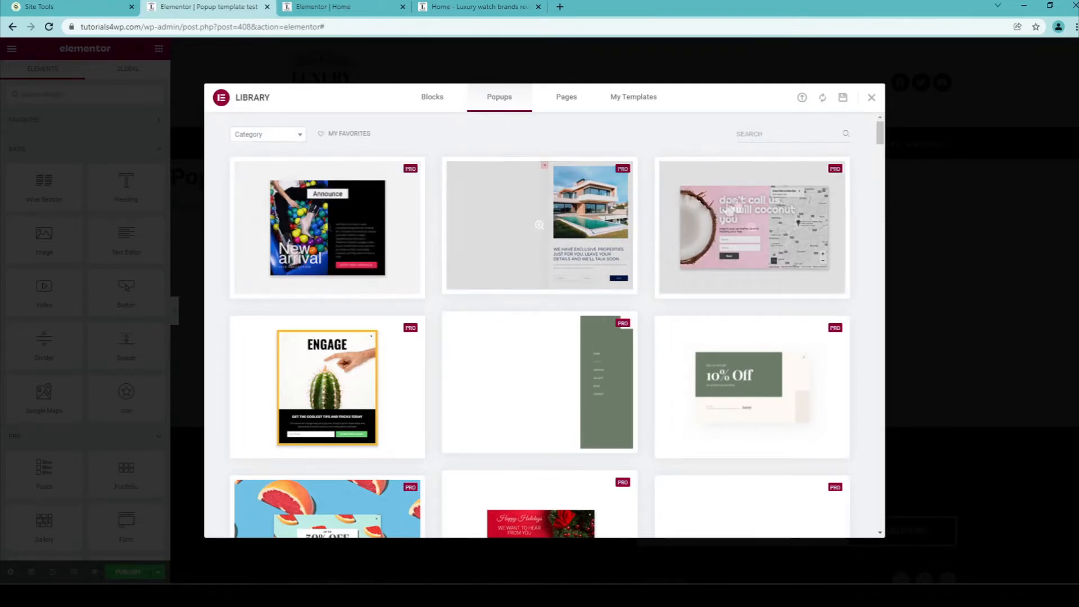
Browse the popup designs in the library and insert the "Engage" template with the cactus image
scroll(811, 268, "down", 7)
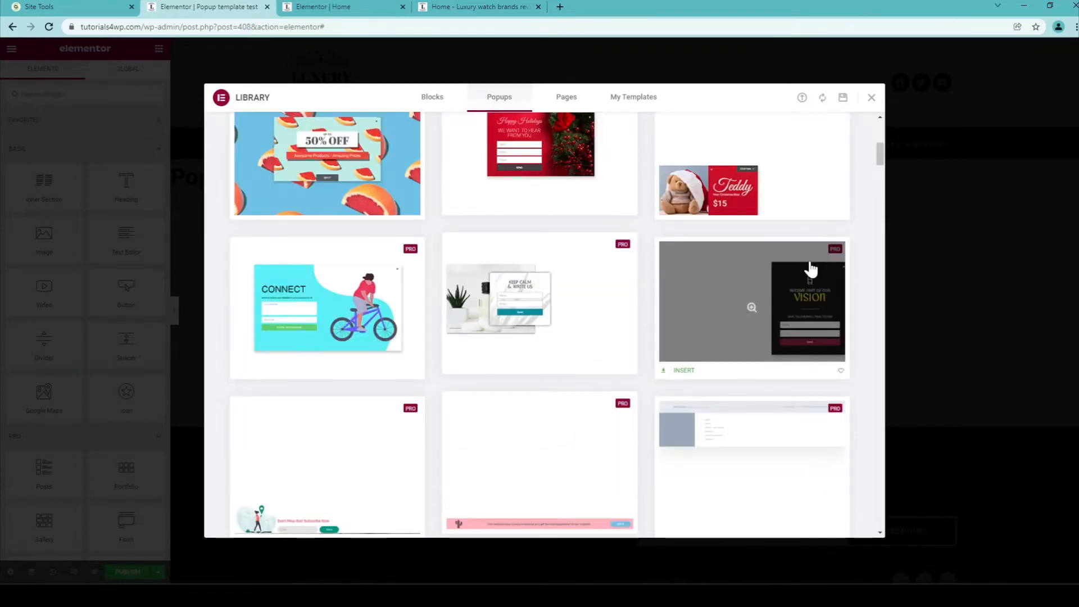
scroll(798, 284, "down", 5)
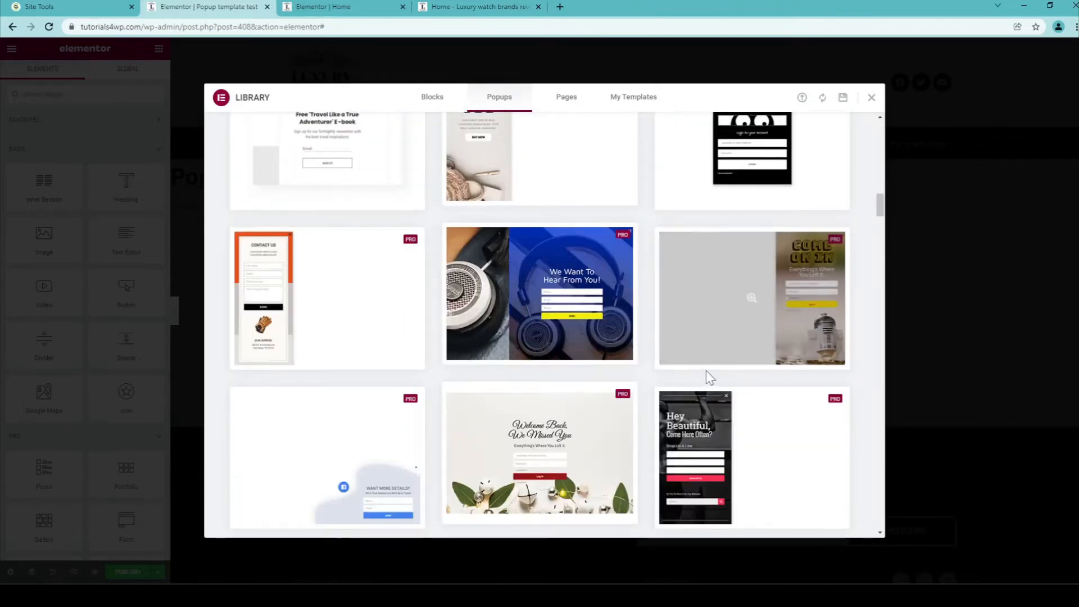
scroll(707, 376, "down", 2)
scroll(705, 379, "down", 3)
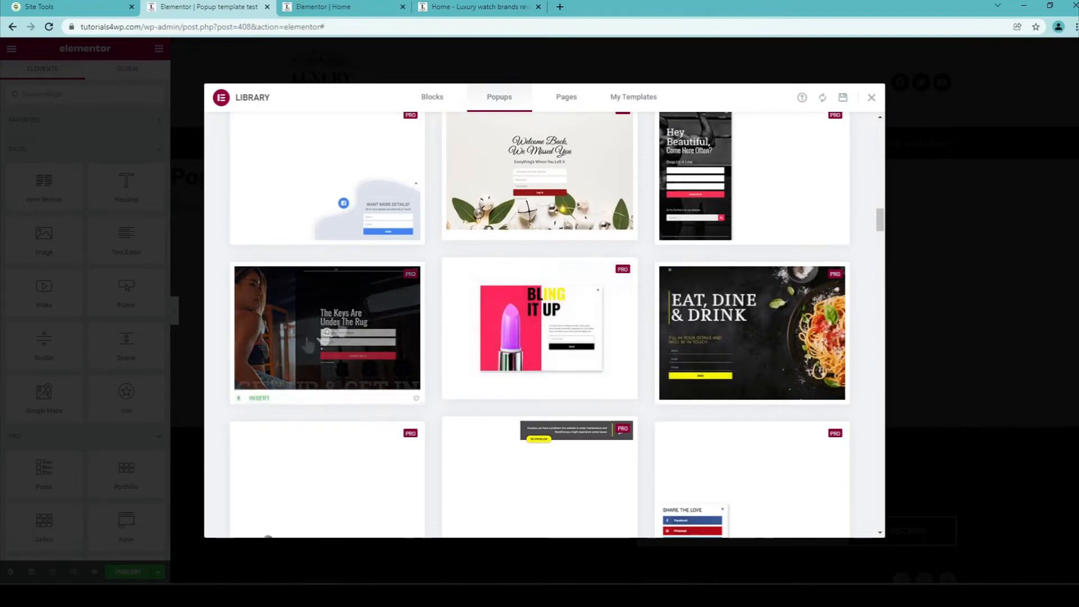
scroll(444, 405, "up", 10)
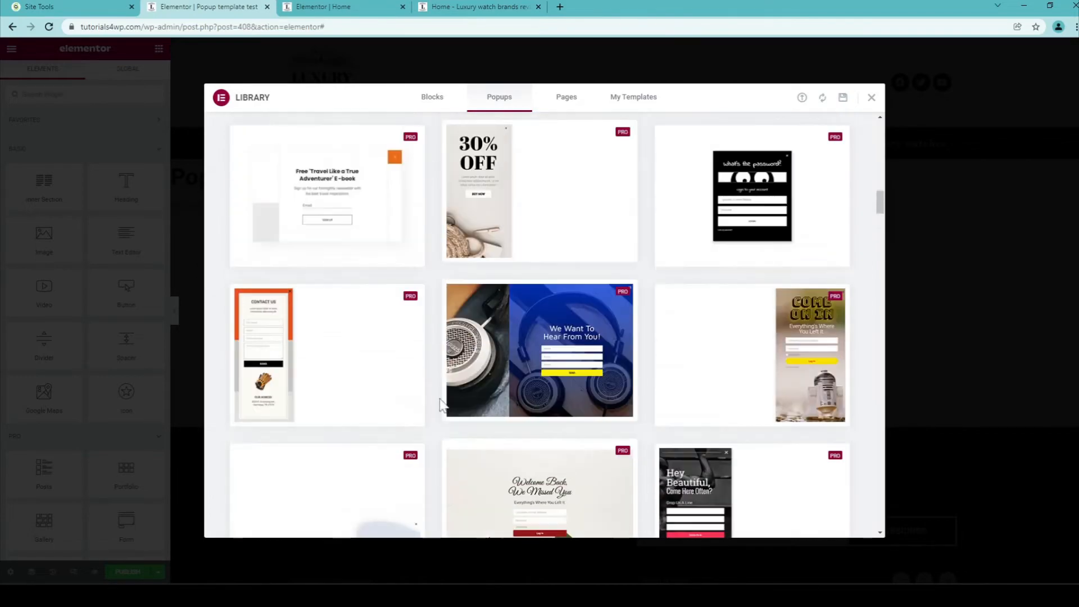
scroll(442, 404, "up", 10)
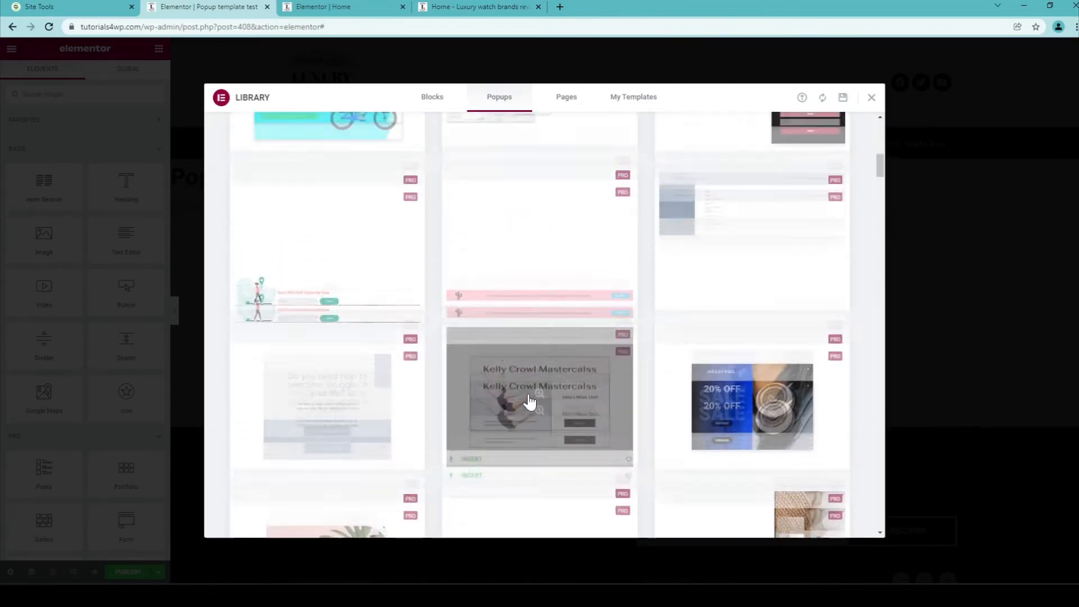
scroll(537, 400, "up", 8)
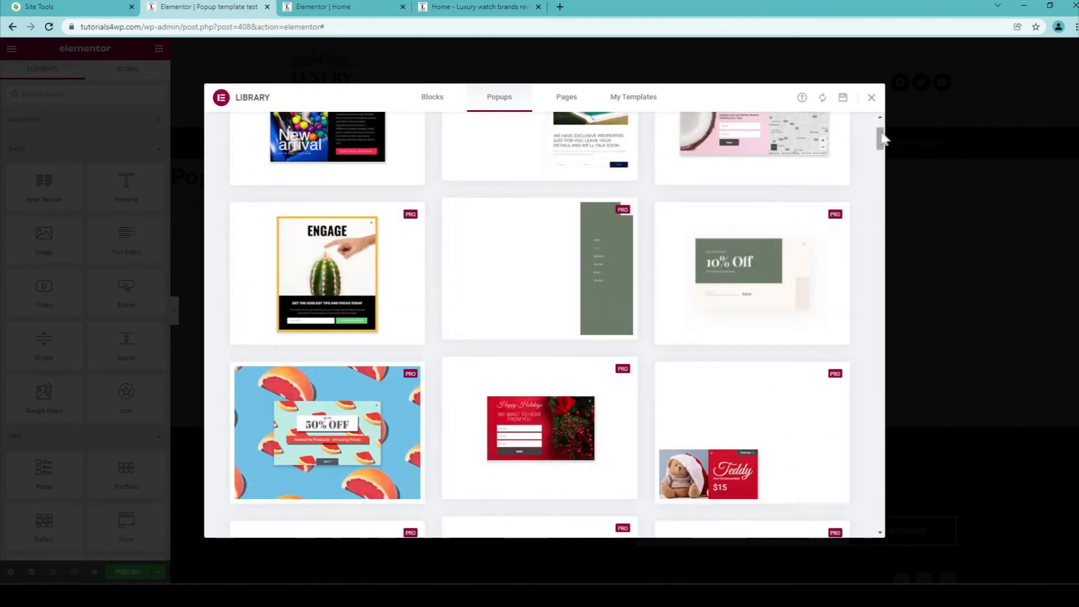
scroll(647, 264, "up", 2)
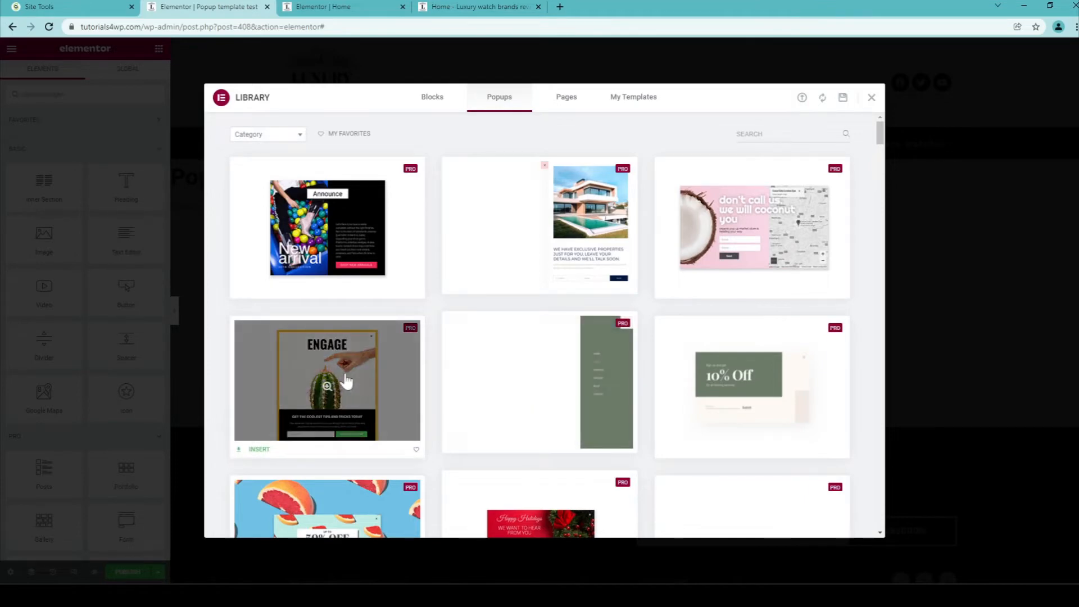
left_click(259, 453)
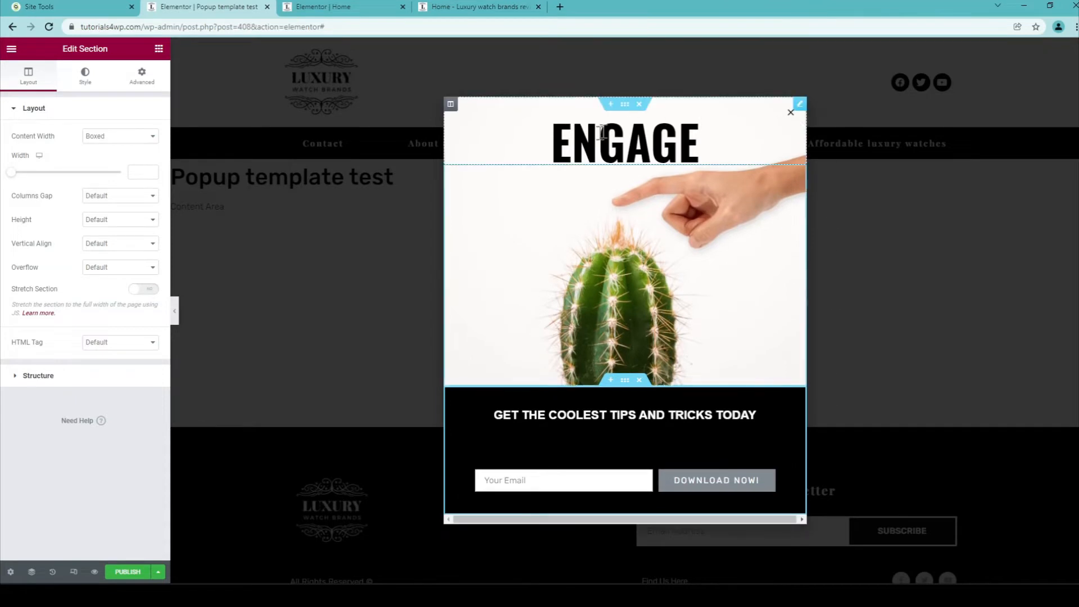
Replace the popup's "Engage" heading text with "Sign Up now!"
left_click(587, 148)
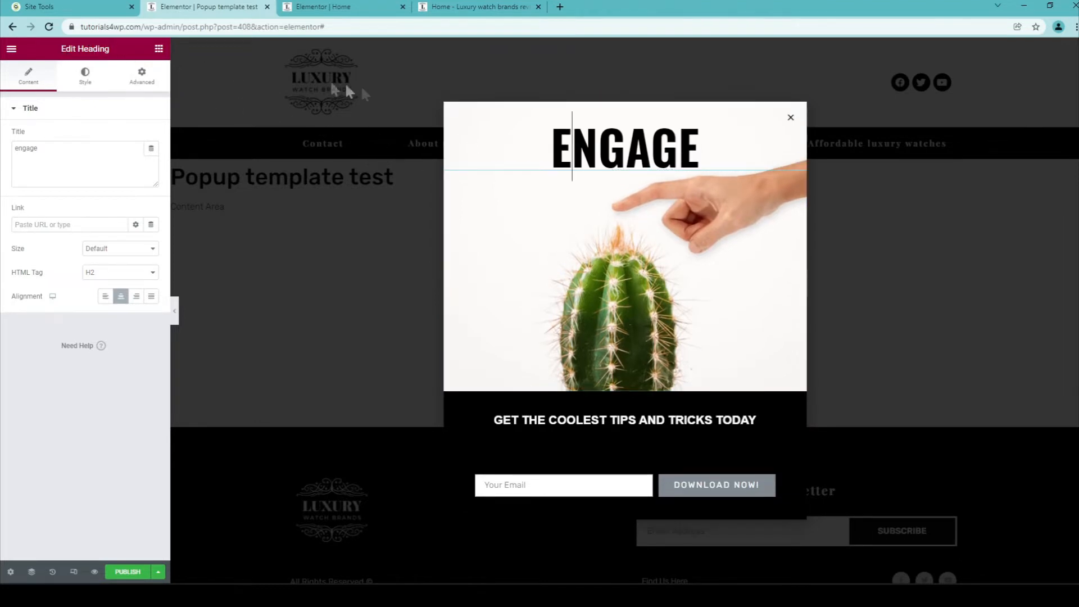
double_click(568, 136)
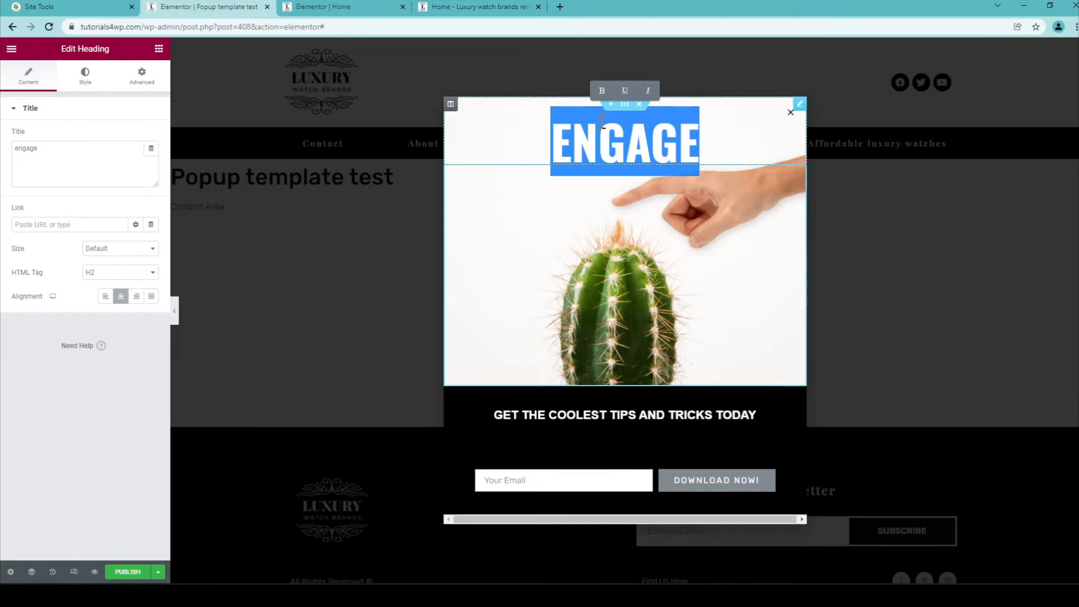
type("Sign")
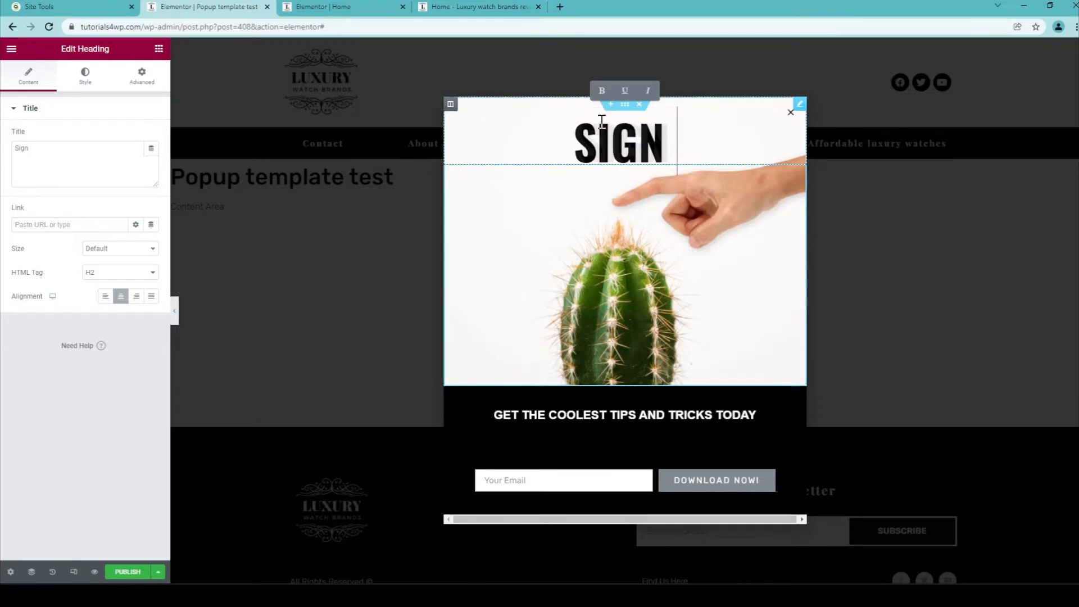
type(" Up no")
key("BackSpace")
type("now")
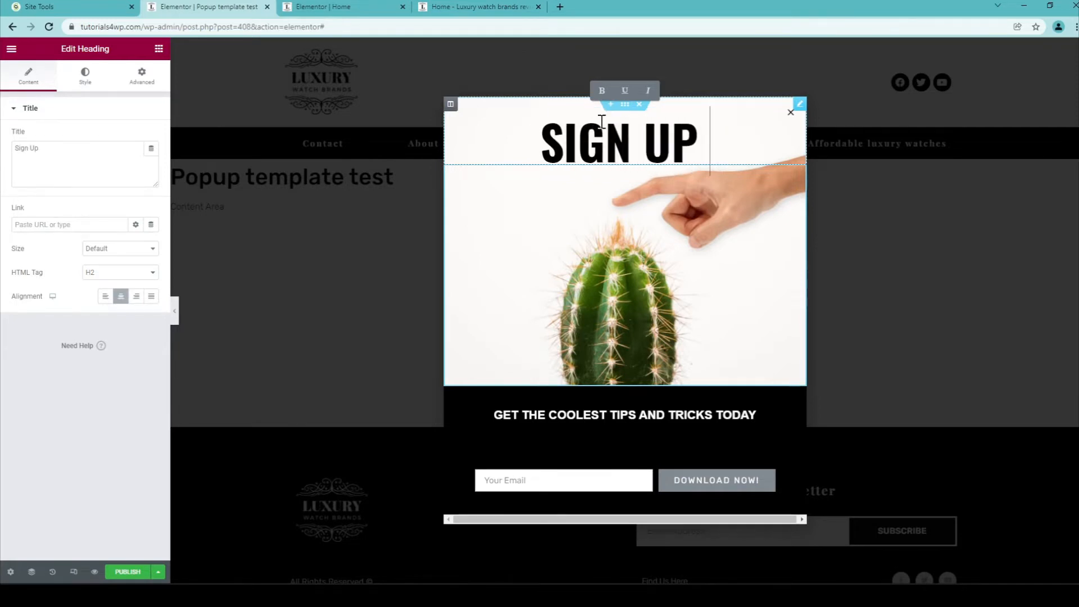
type("!")
left_click_drag(494, 144, 776, 146)
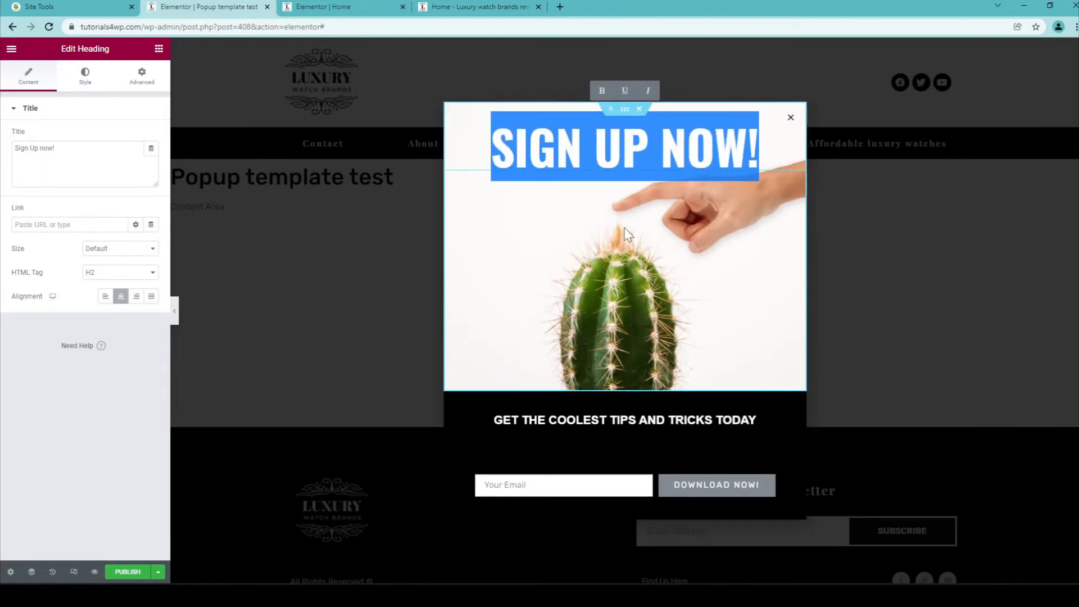
left_click(732, 248)
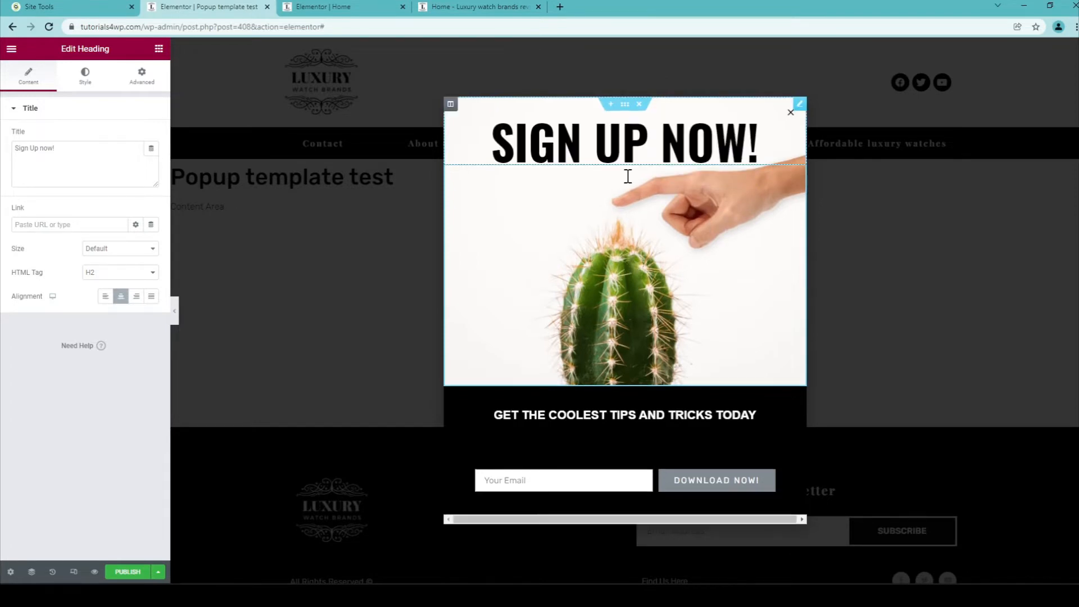
Replace the cactus background of the popup's upper section with the library image "Image-1-Blogpost-3-Luxury-Watch-Brands.jpg"
left_click(87, 83)
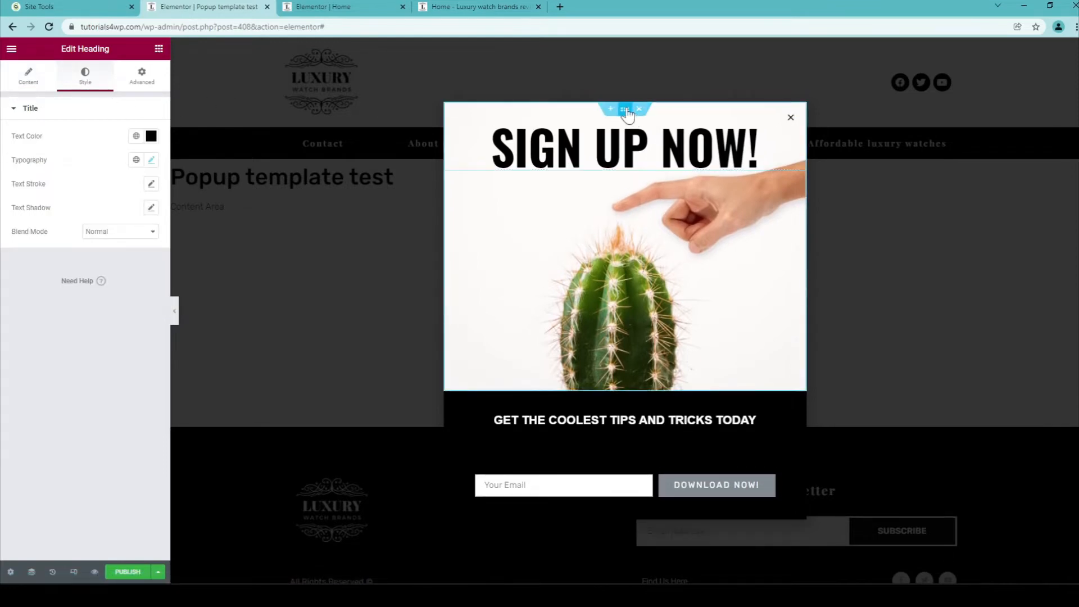
left_click(625, 109)
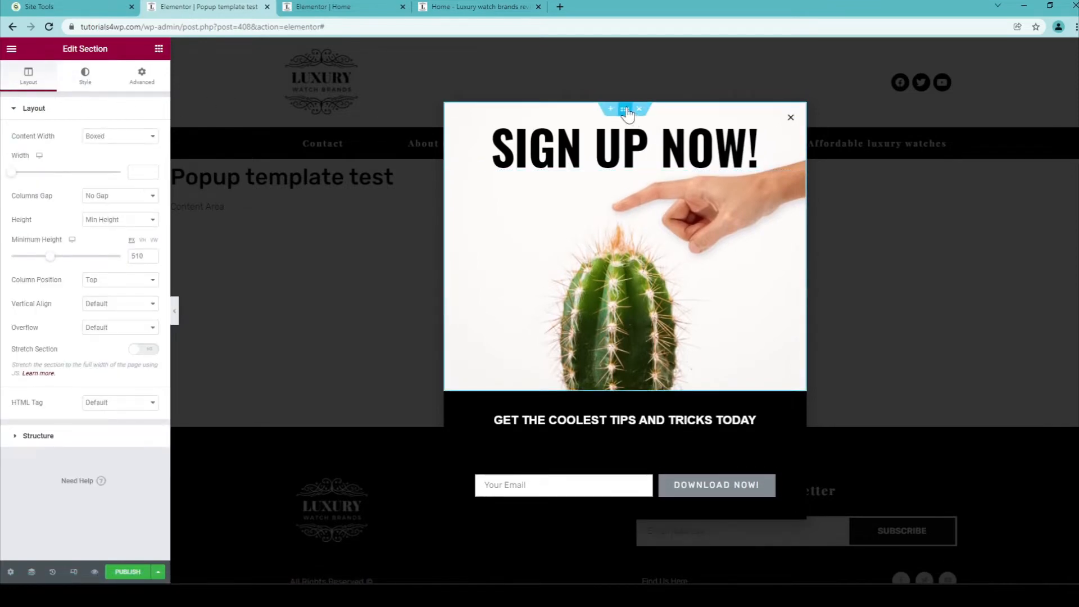
left_click(84, 83)
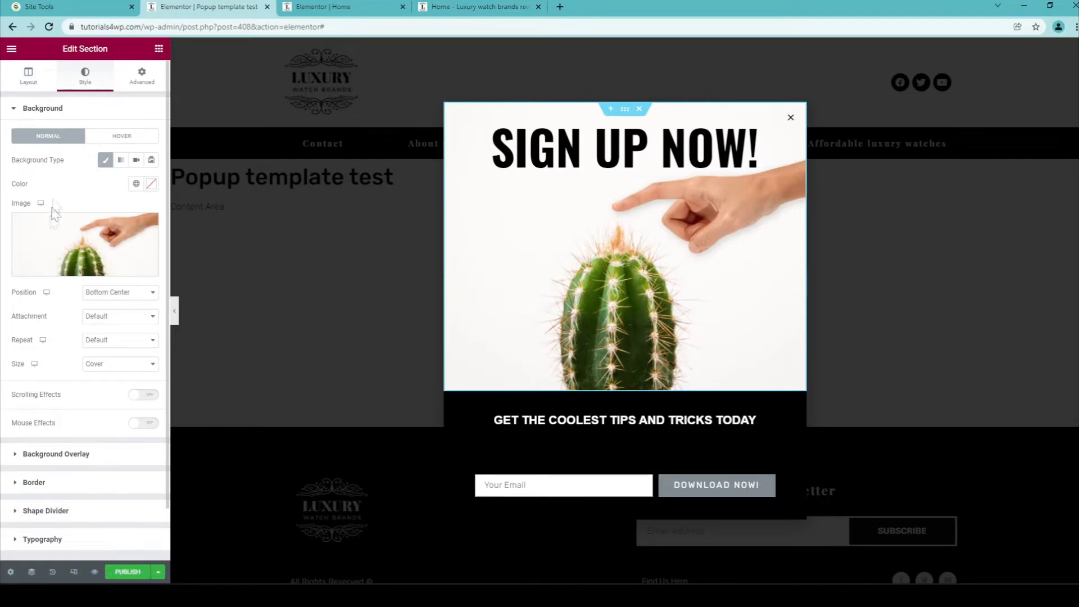
mouse_move(94, 238)
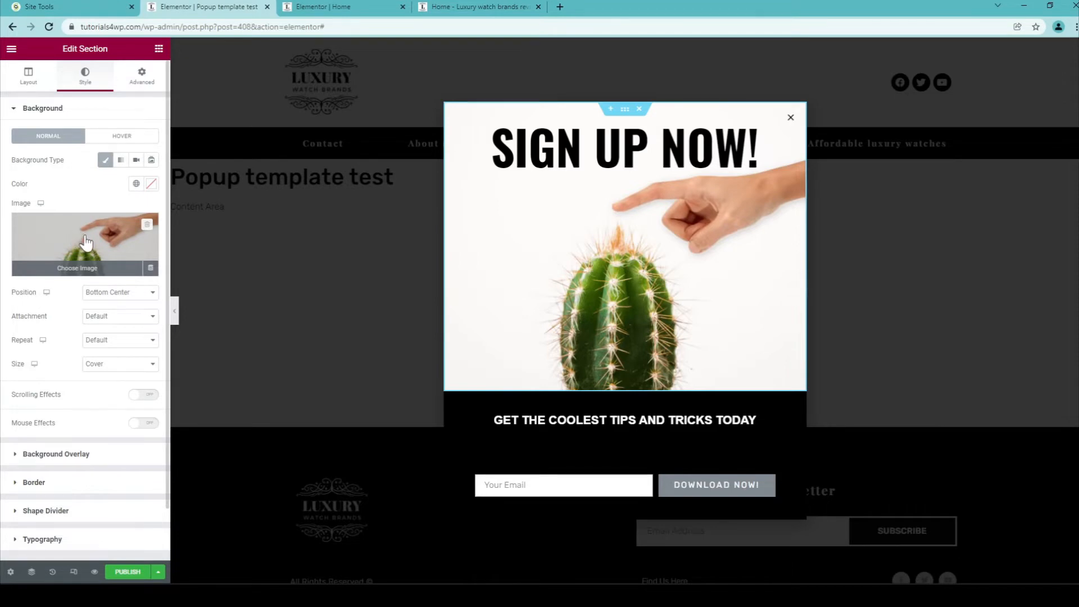
left_click(86, 242)
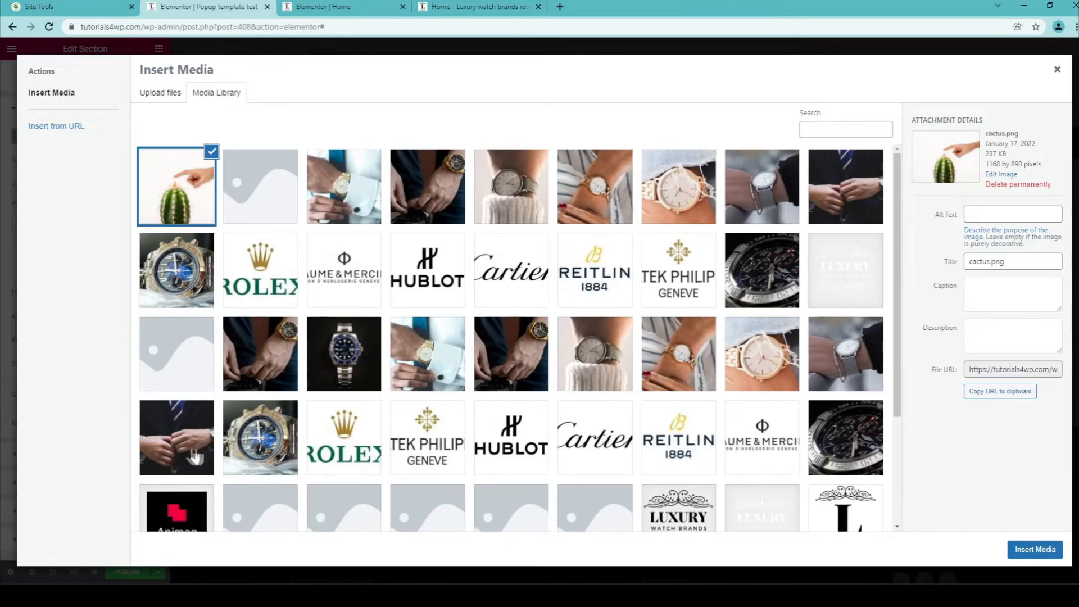
left_click(256, 363)
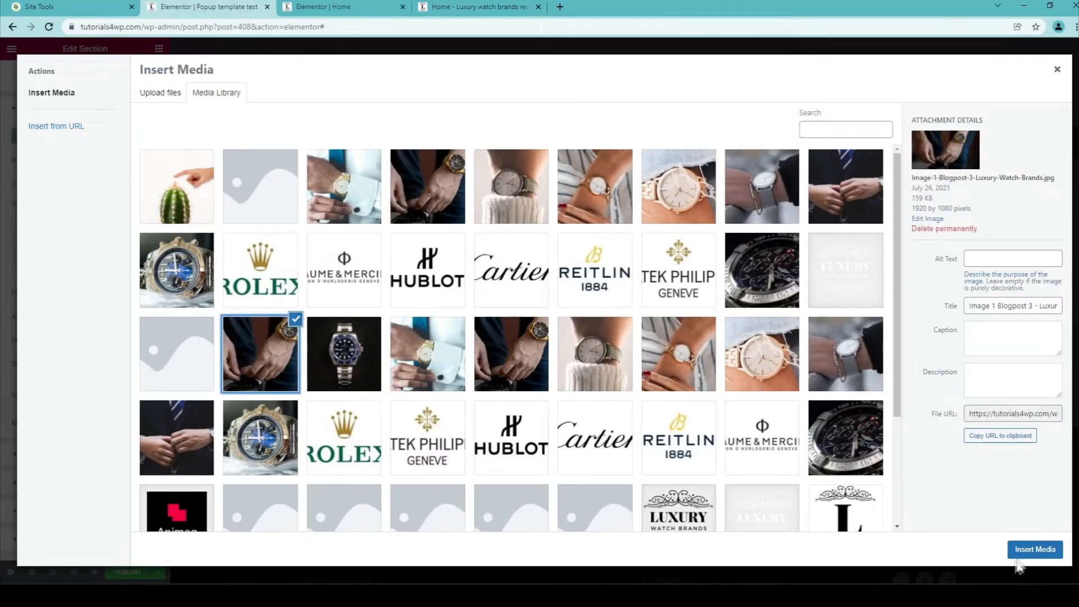
left_click(1032, 549)
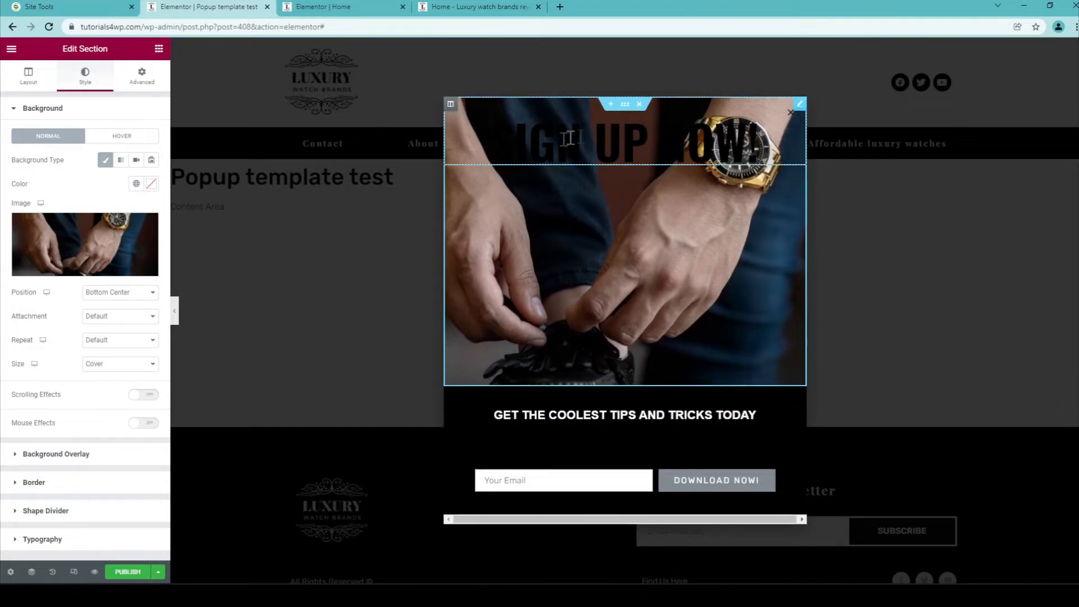
Set the text colour of the "Sign Up now!" heading to white, #FFFFFF
left_click(596, 135)
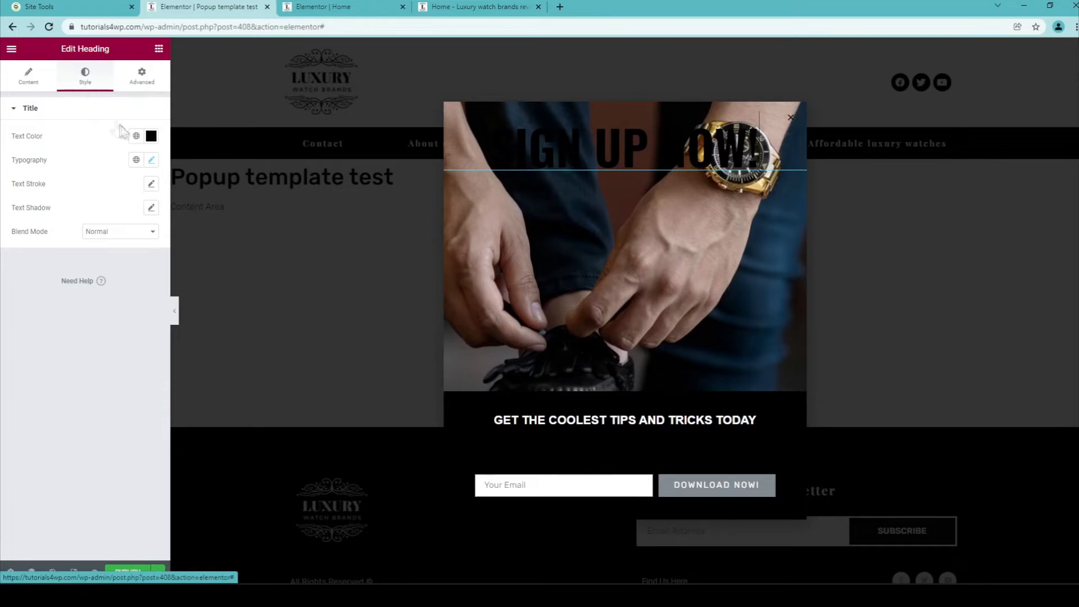
left_click(153, 145)
mouse_move(108, 214)
left_mouse_down()
mouse_move(36, 198)
mouse_move(3, 153)
left_mouse_up()
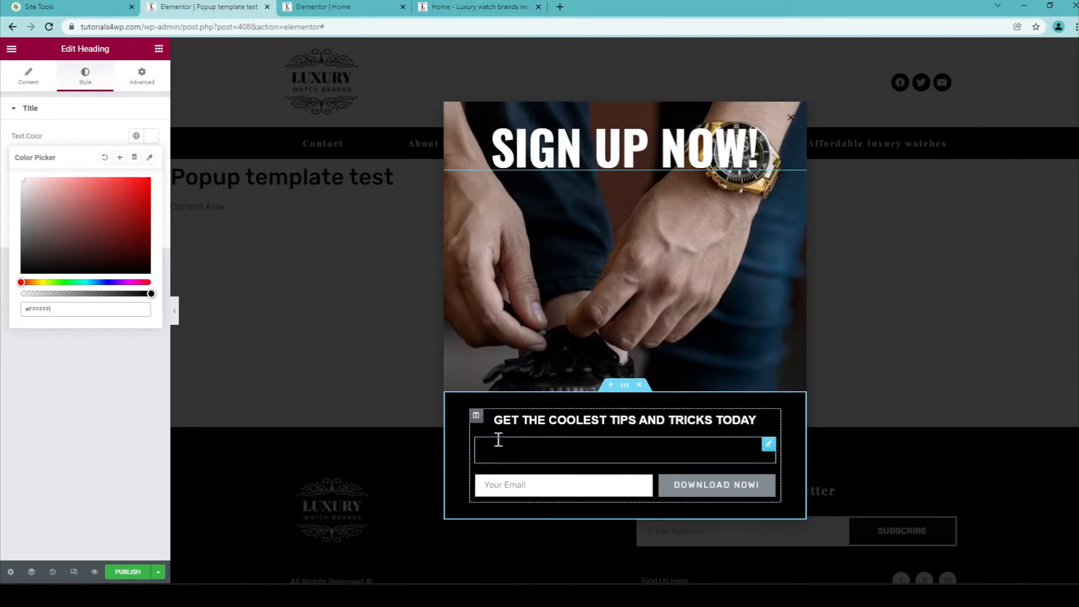
Reword the heading above the email form to "SIGN UP TO THE NEWSLETTER AND Get the best offers today!"
left_click(516, 421)
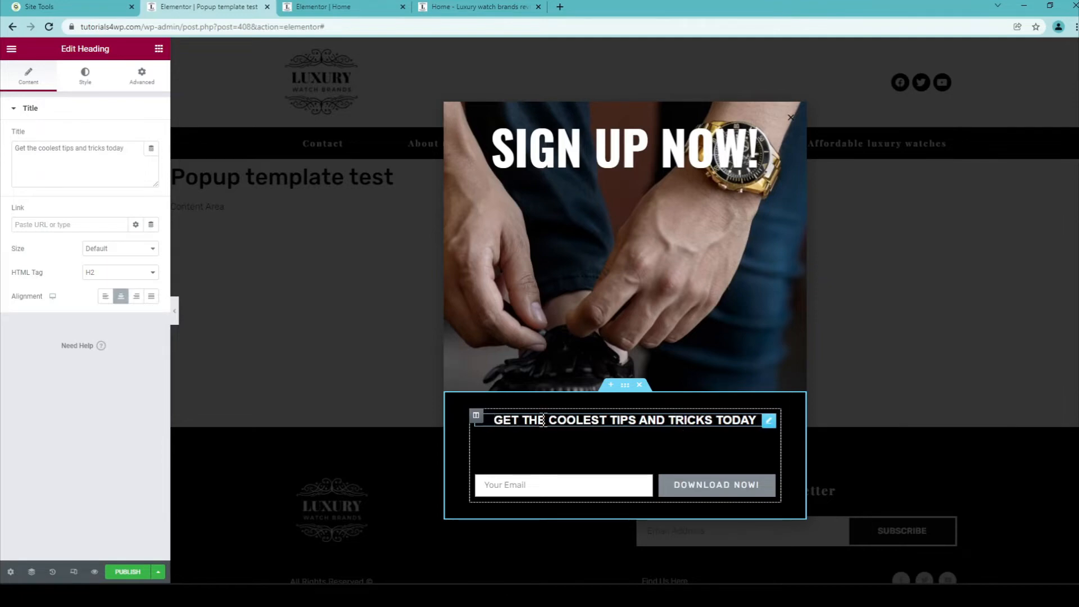
type("SIGN U")
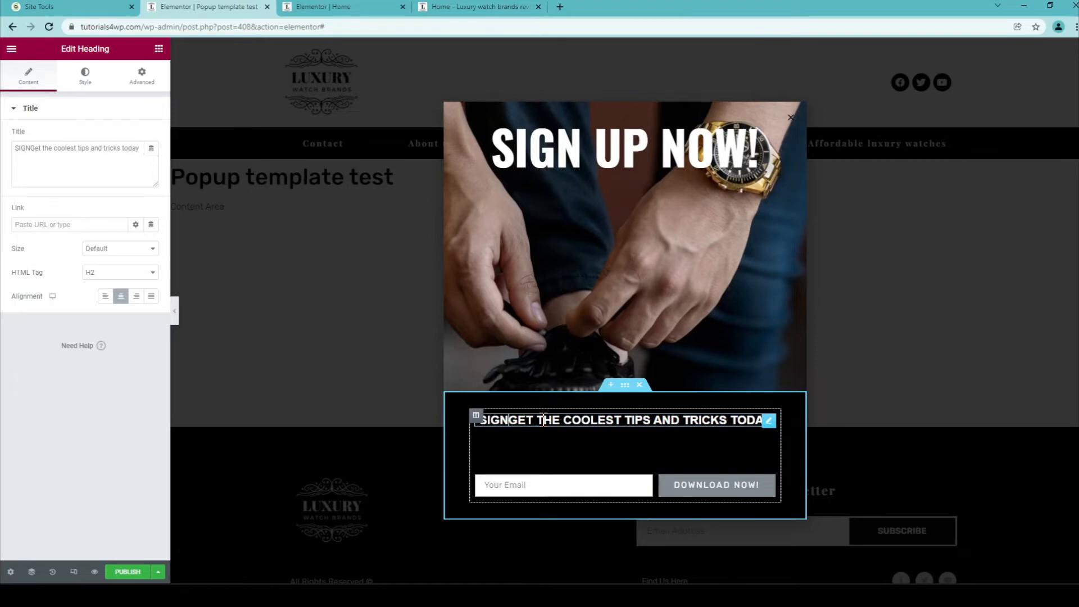
type("P TO THE NEW")
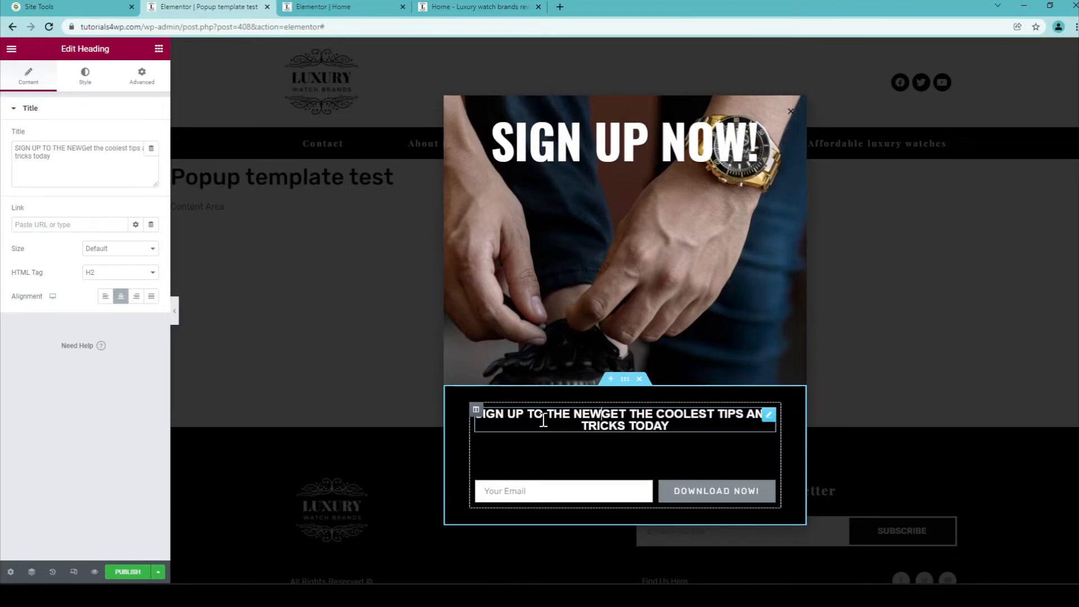
type("SLETTER ")
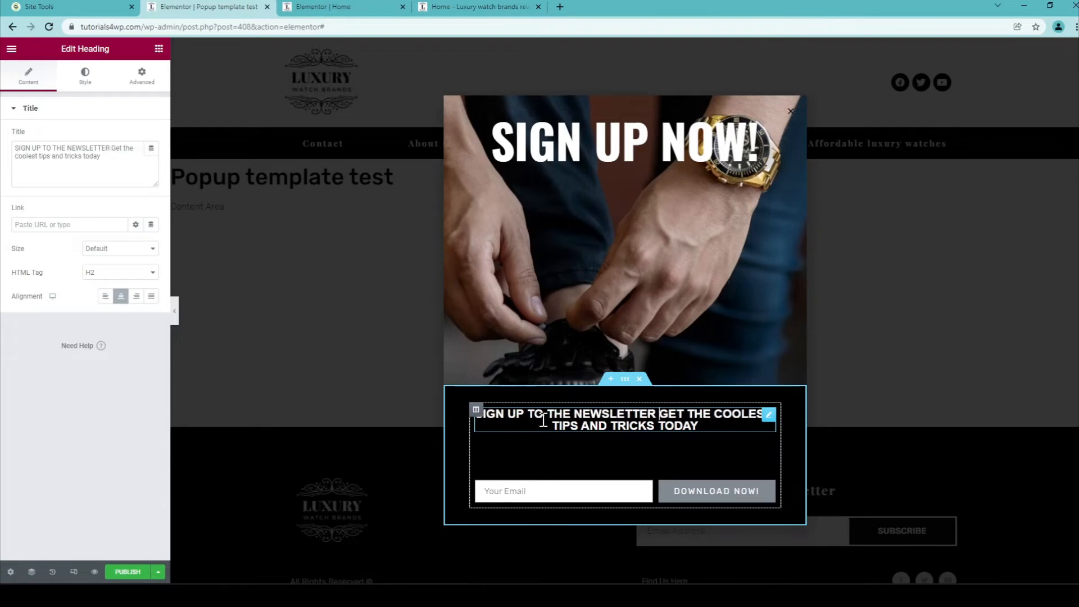
type("AND")
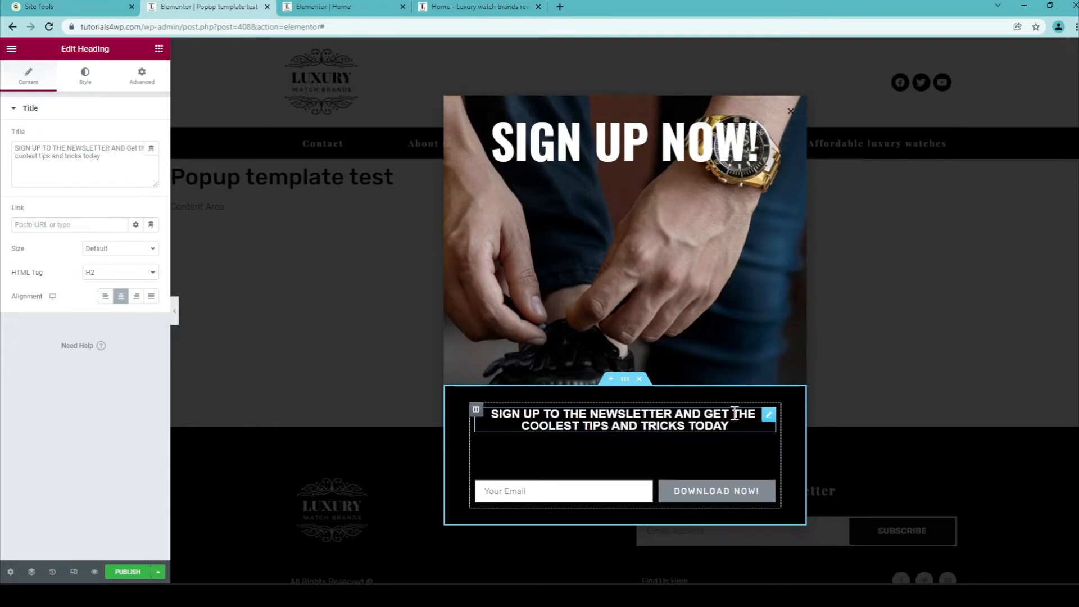
left_click_drag(743, 422, 523, 427)
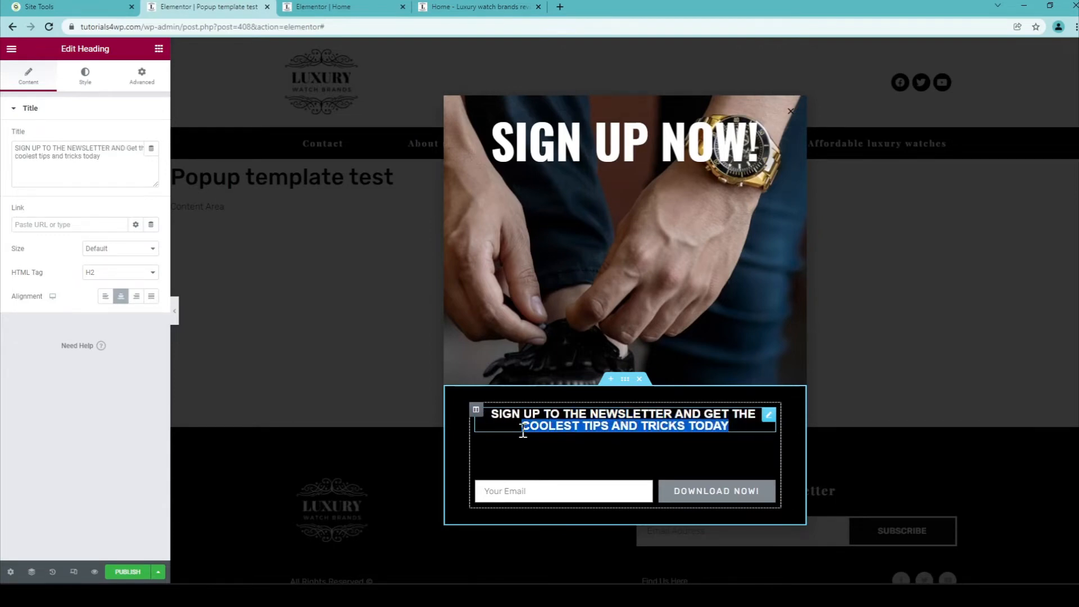
type("Best")
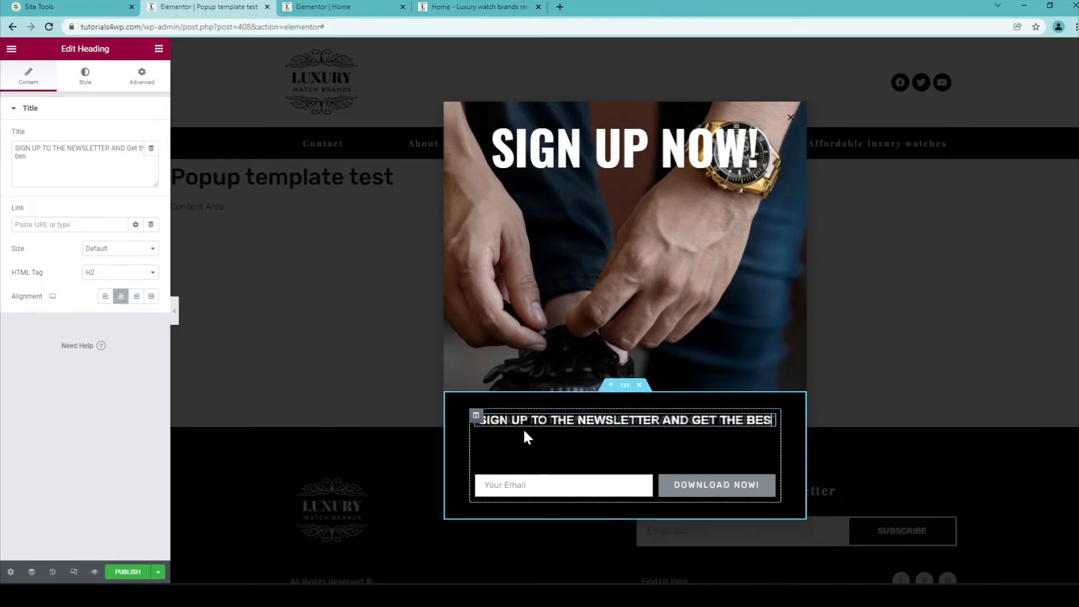
type(" offer ")
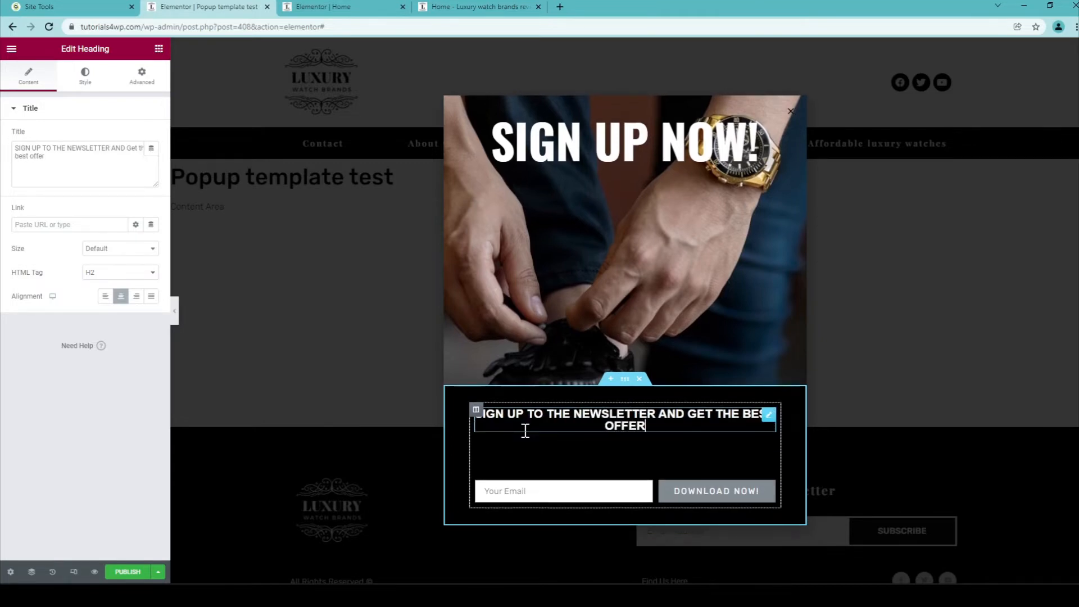
type("s today!")
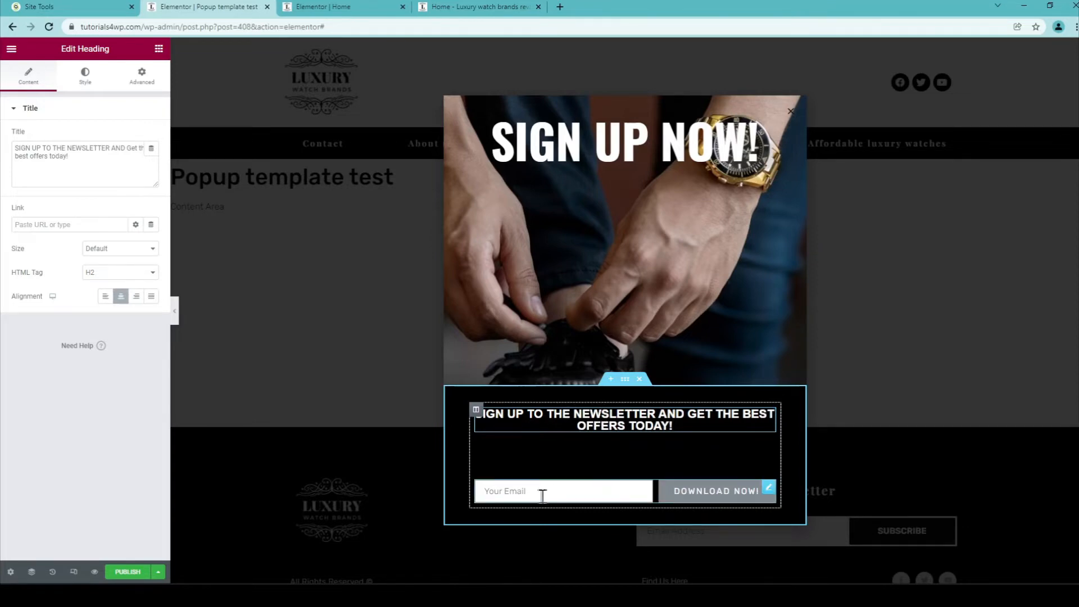
Give the form's submit button a green background colour, #2BBF3C, in its normal state
left_click(769, 489)
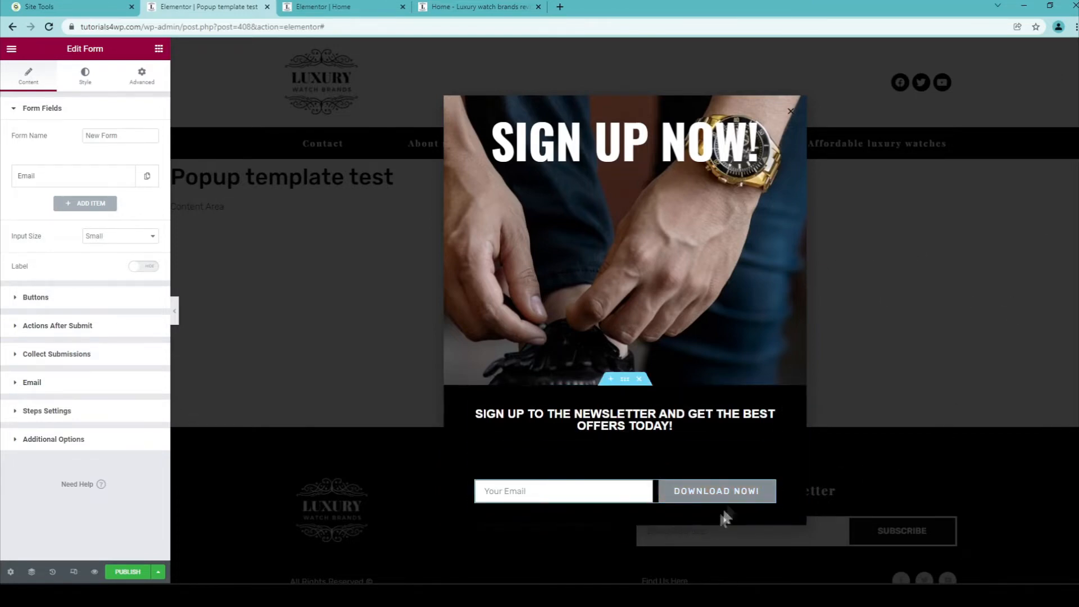
left_click(736, 496)
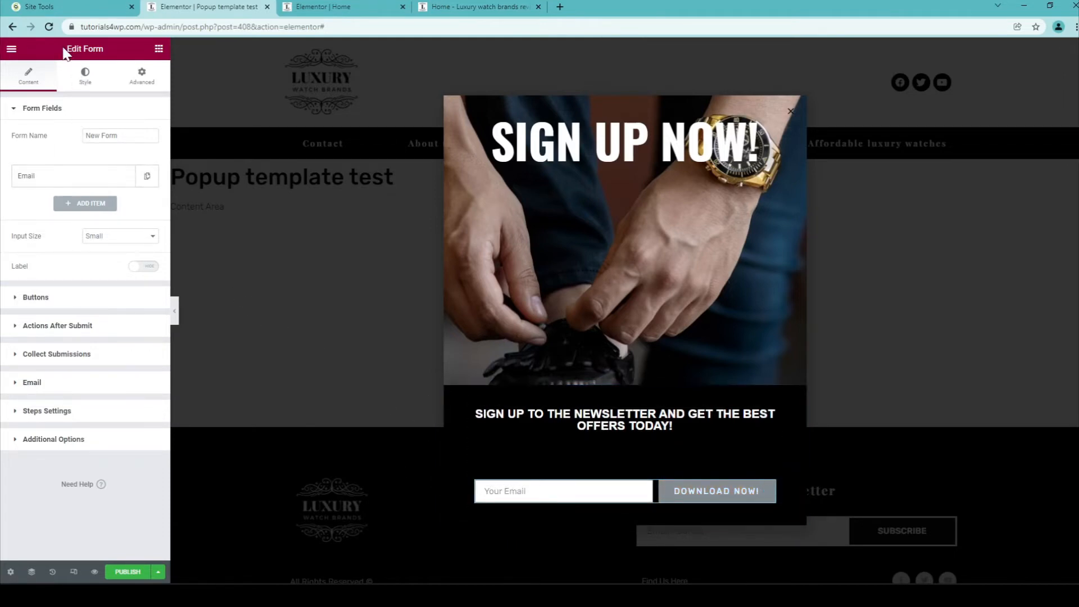
left_click_drag(68, 50, 118, 61)
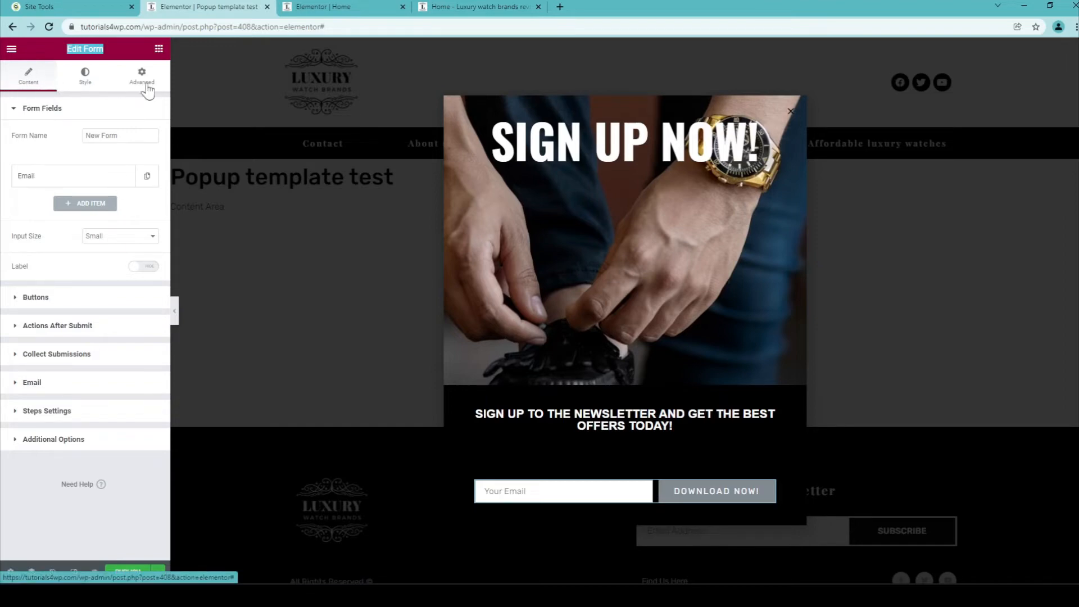
left_click(86, 85)
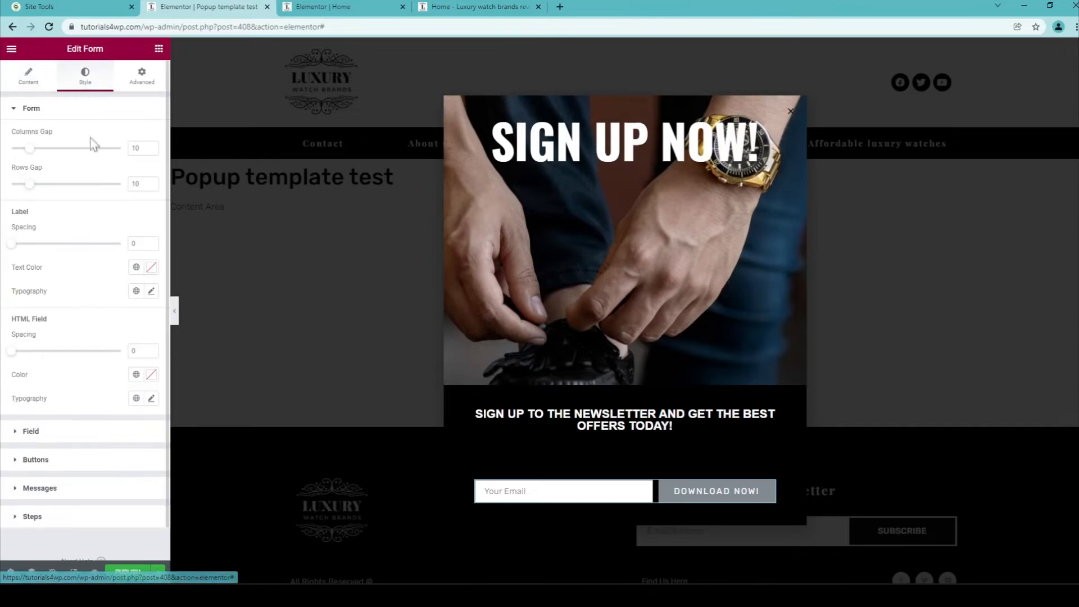
scroll(84, 458, "down", 1)
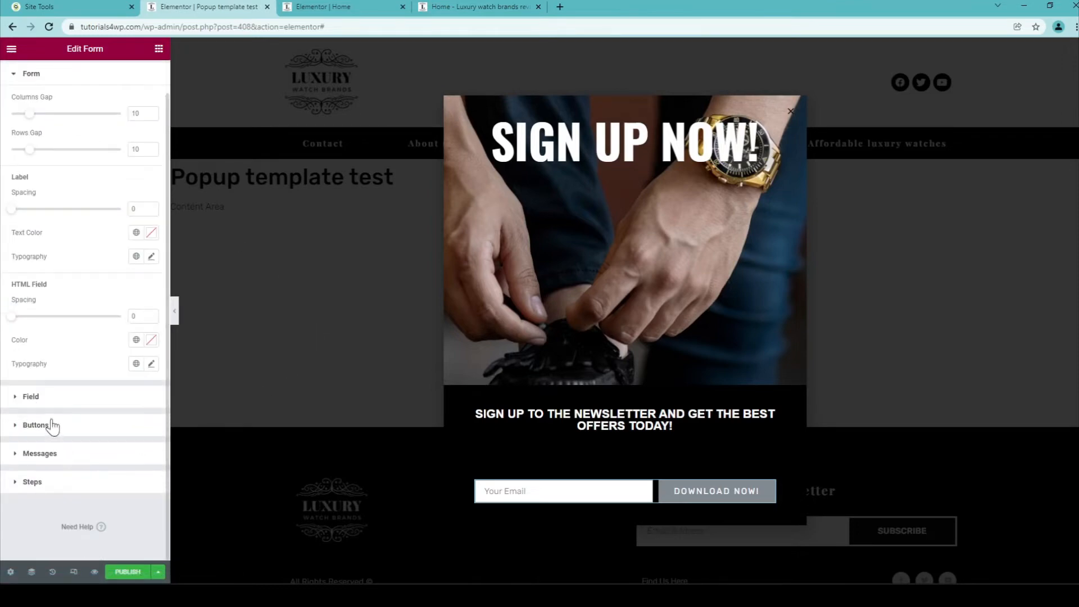
left_click(34, 426)
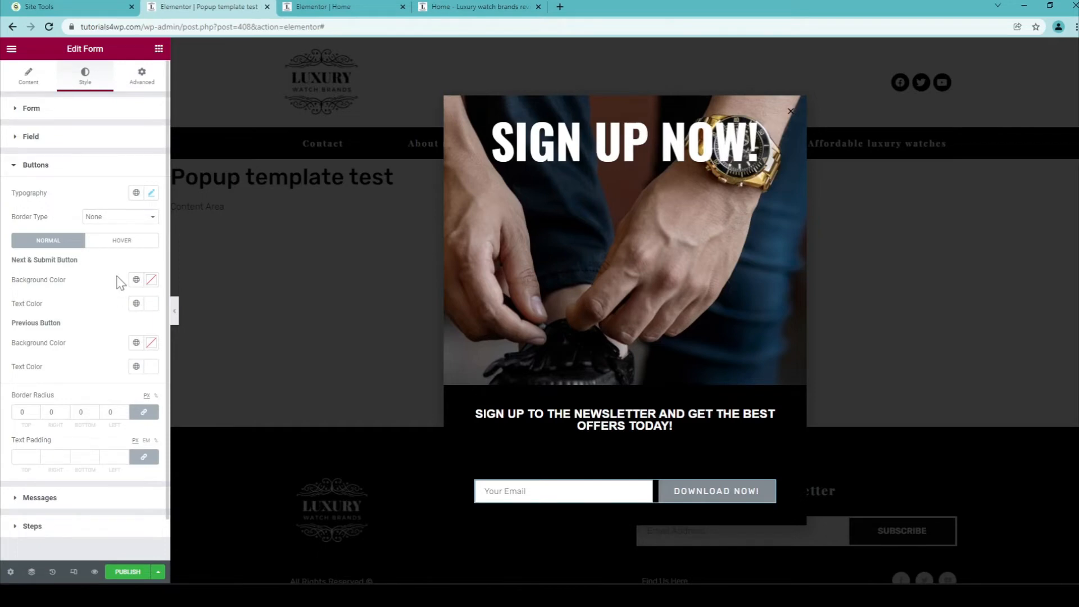
left_click(151, 280)
left_click(121, 345)
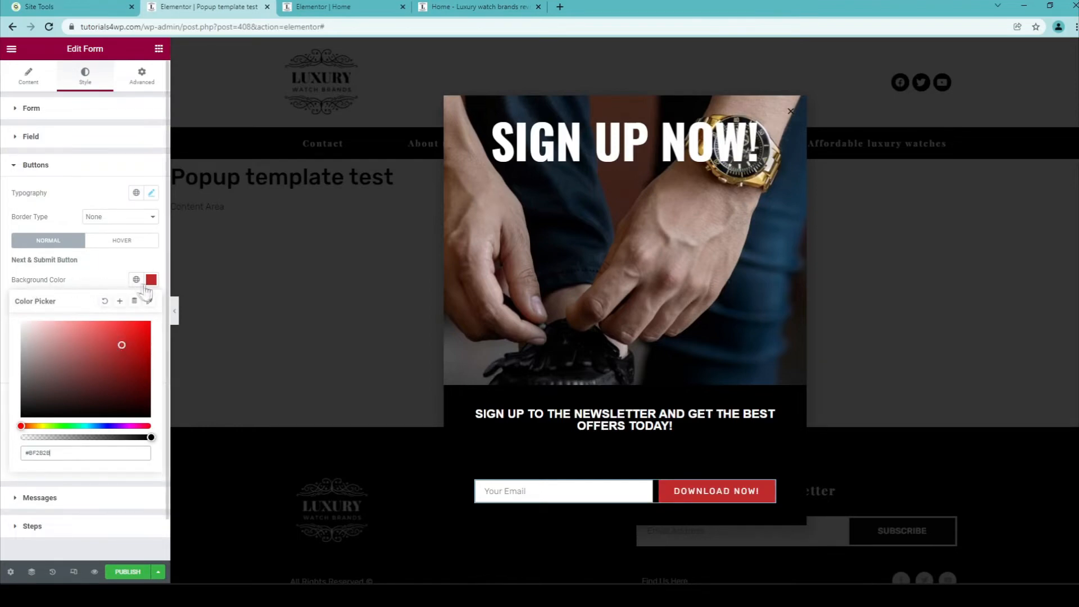
left_click(66, 425)
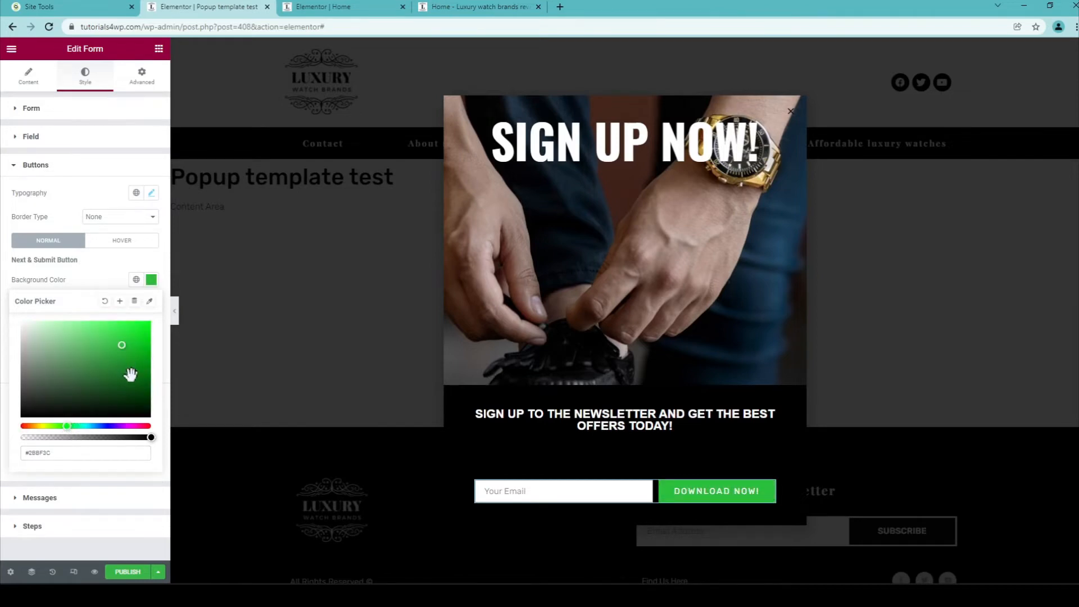
left_click(109, 264)
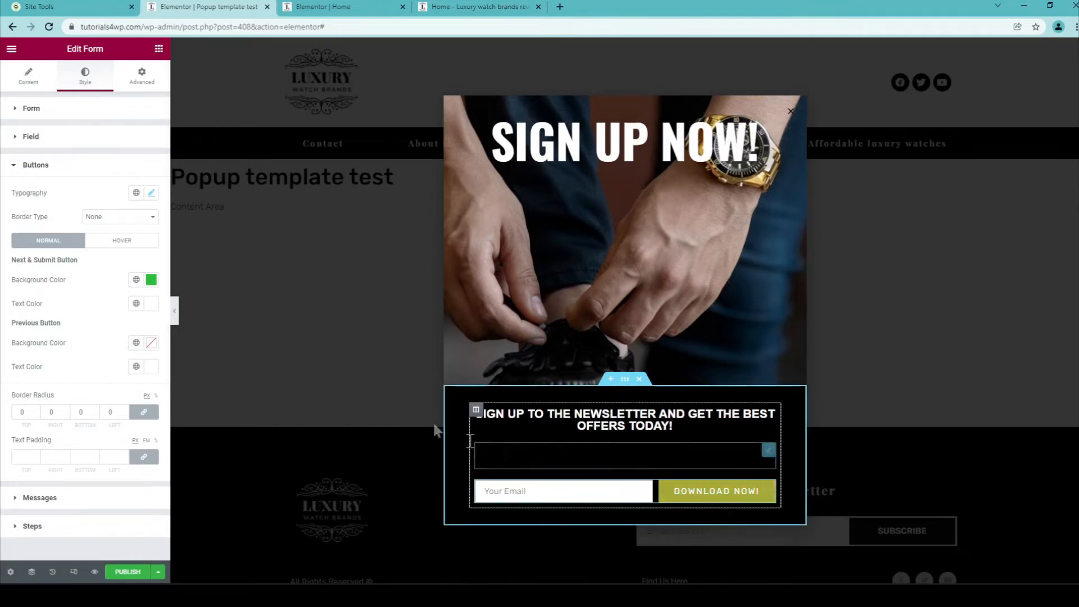
Set the font weight of the form's button text to Bold
left_click(151, 192)
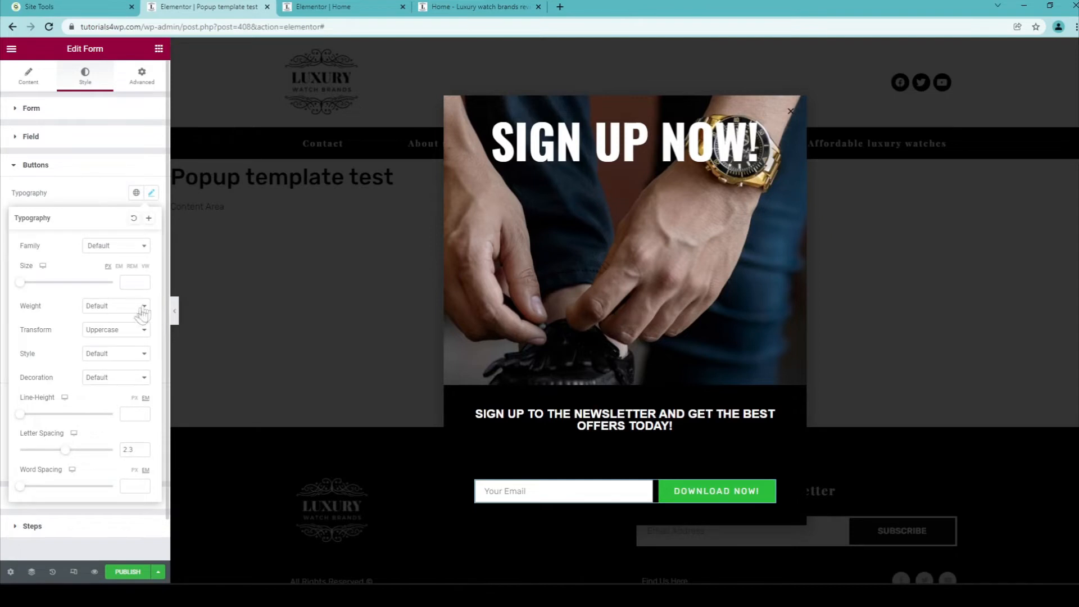
left_click(104, 308)
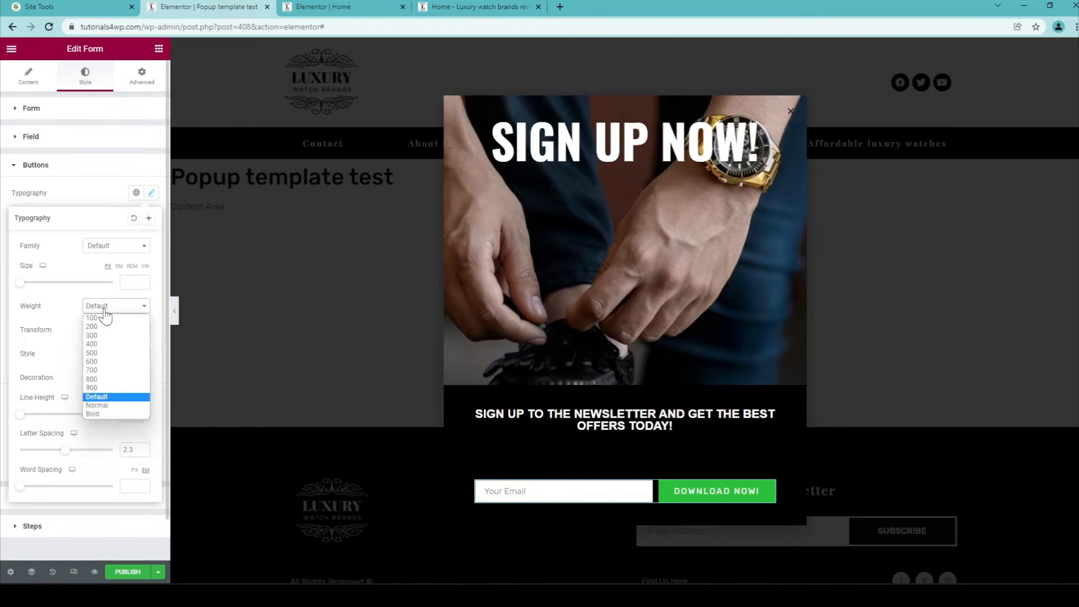
left_click(98, 414)
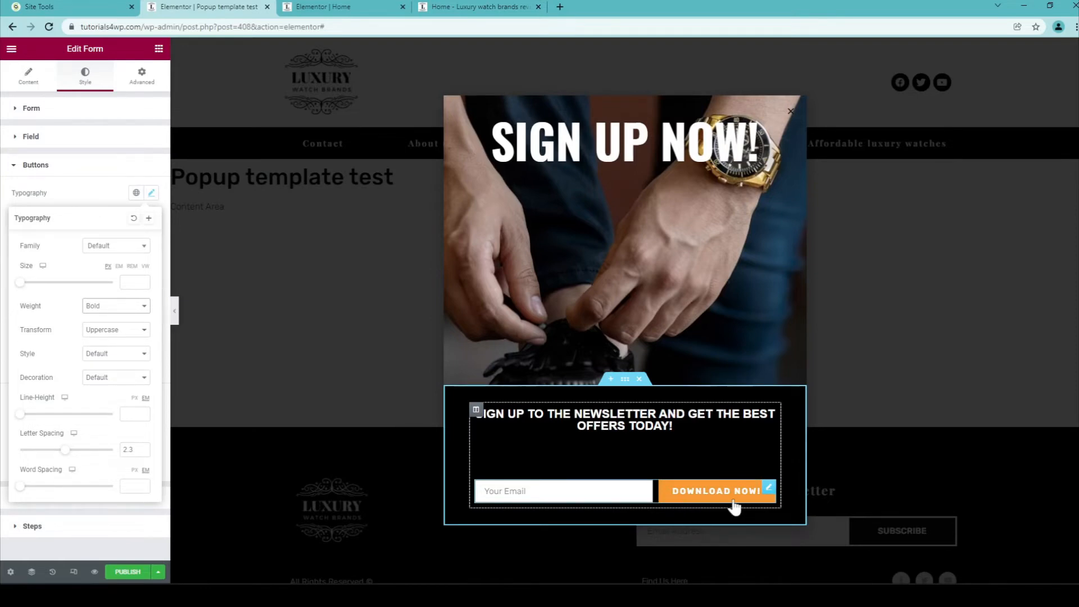
Change the submit button's label to "sign up now"
left_click(23, 77)
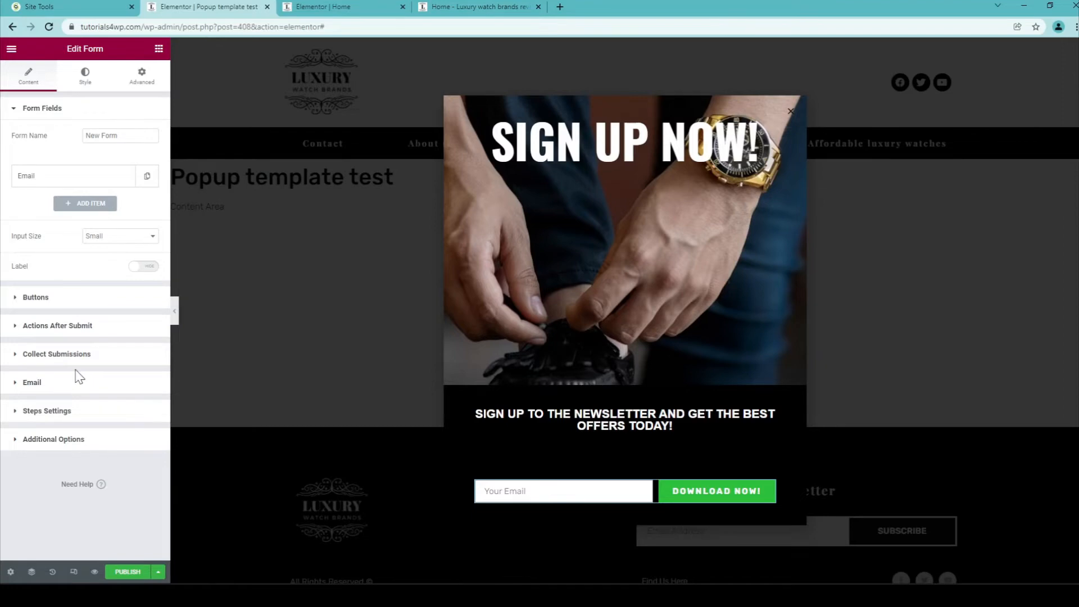
left_click(66, 299)
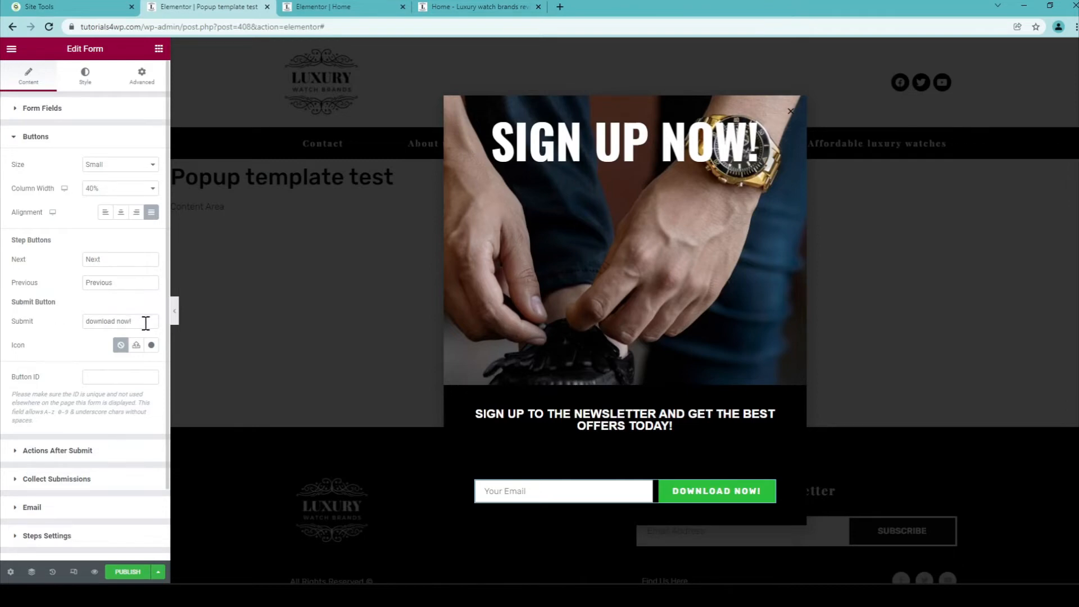
left_click_drag(137, 321, 84, 328)
type("sign u")
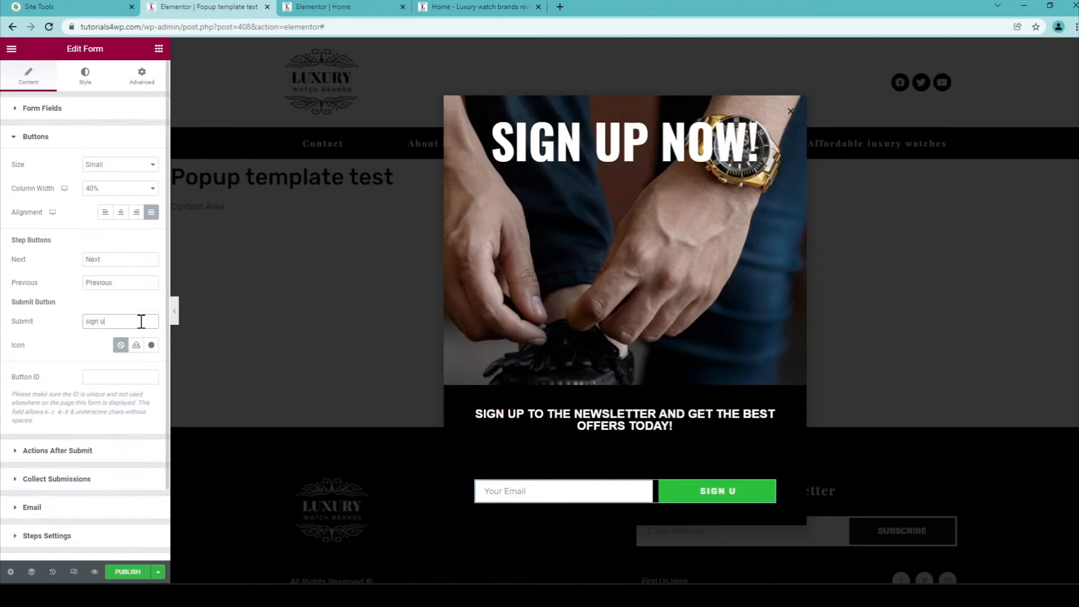
type("p now")
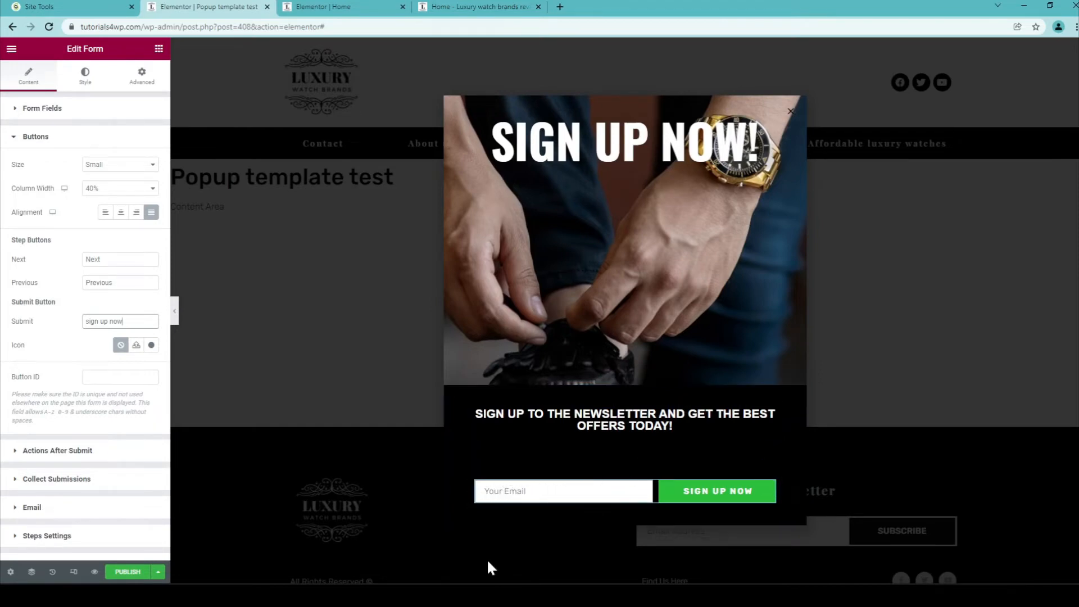
Give the form's submit button a light grey hover background colour, #C2C2C2
left_click(717, 499)
left_click(87, 77)
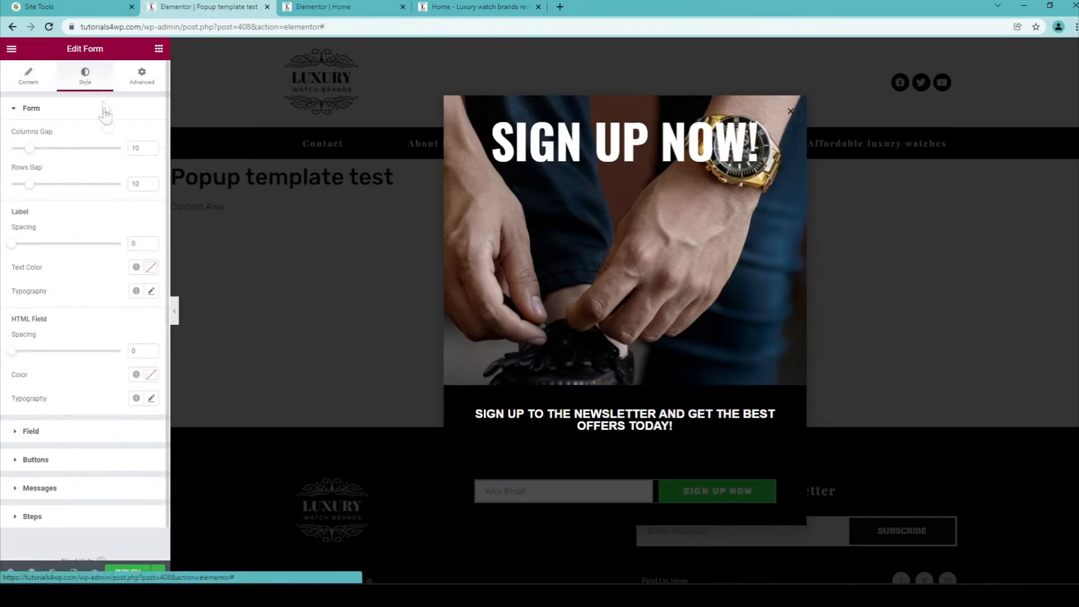
left_click(51, 462)
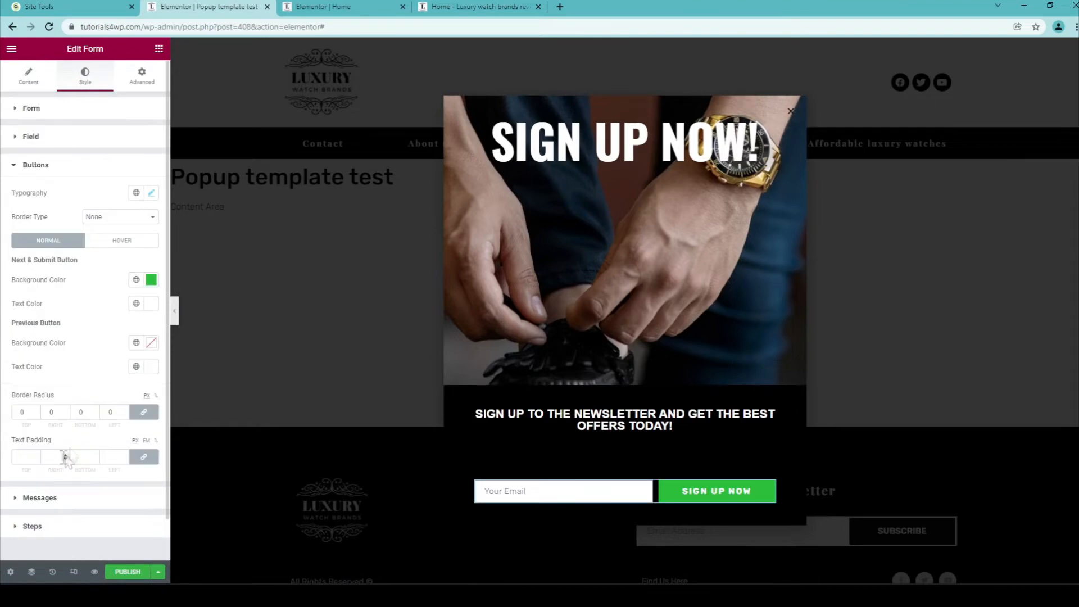
left_click(118, 244)
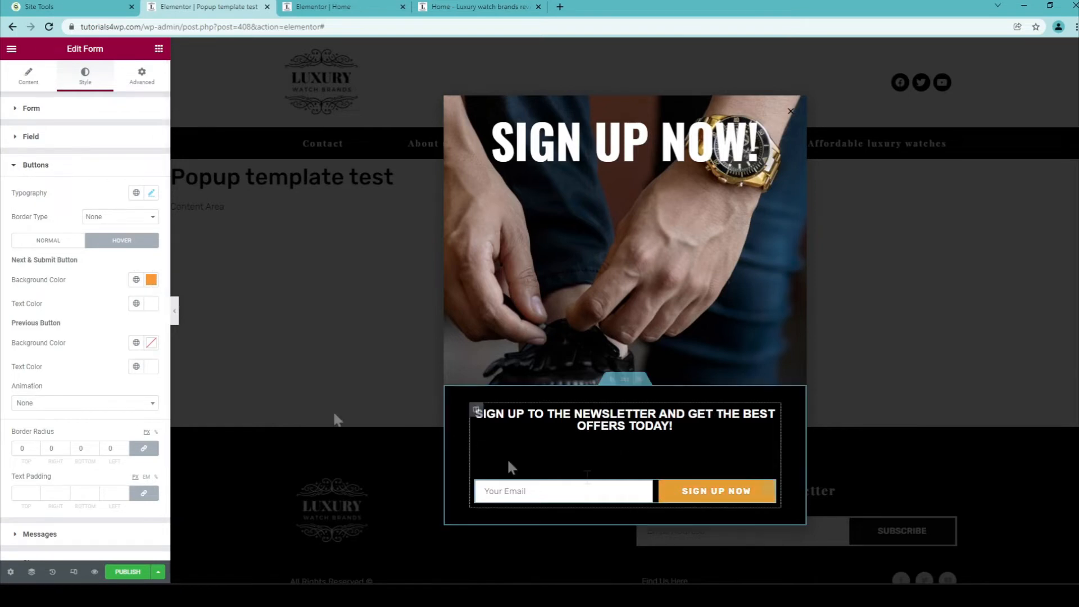
left_click(151, 280)
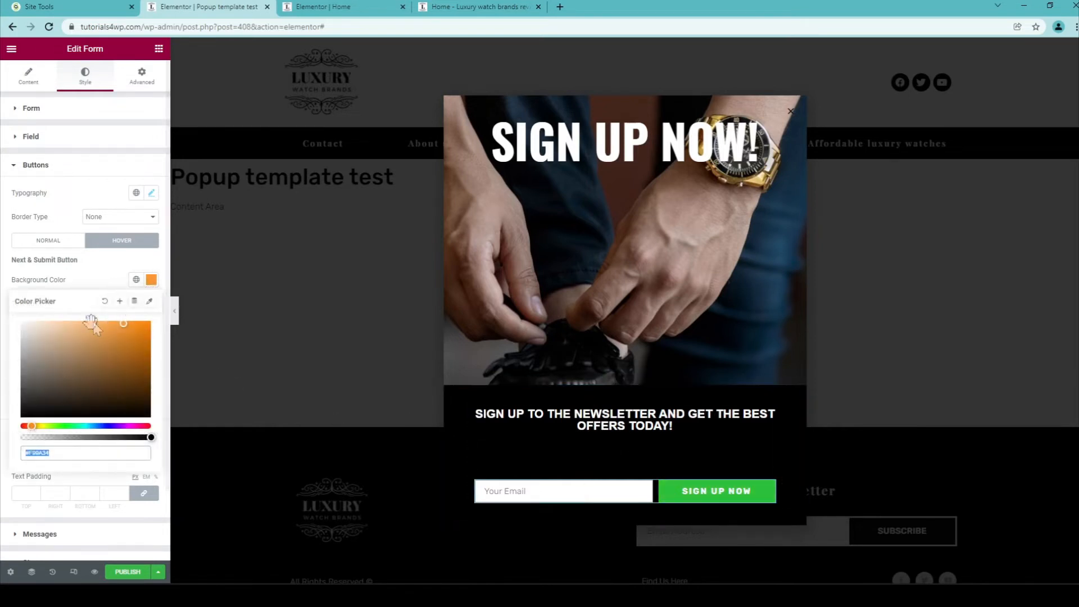
left_click(30, 341)
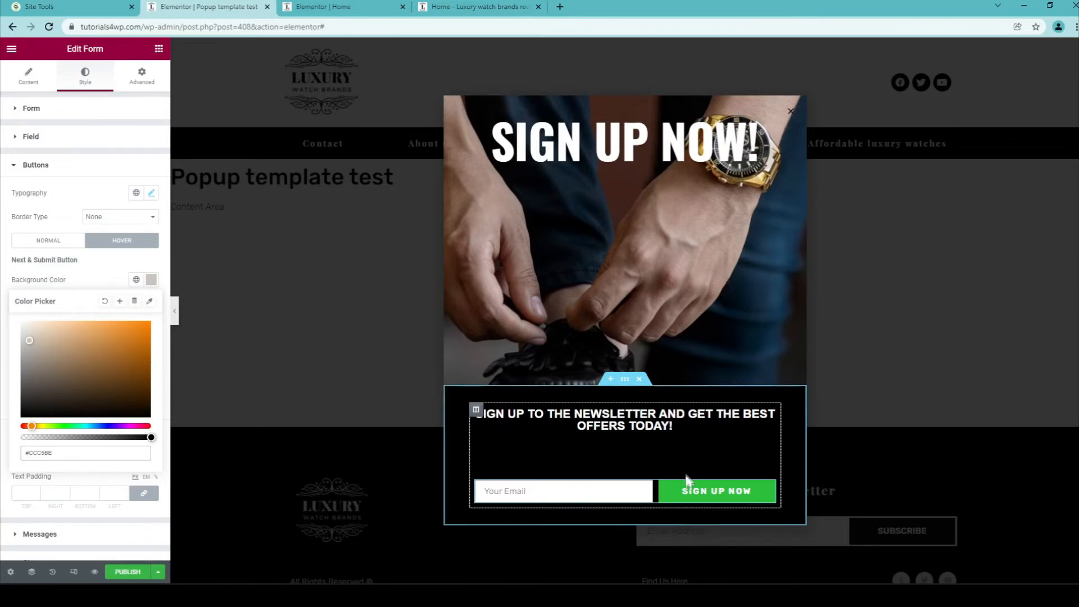
left_click(25, 337)
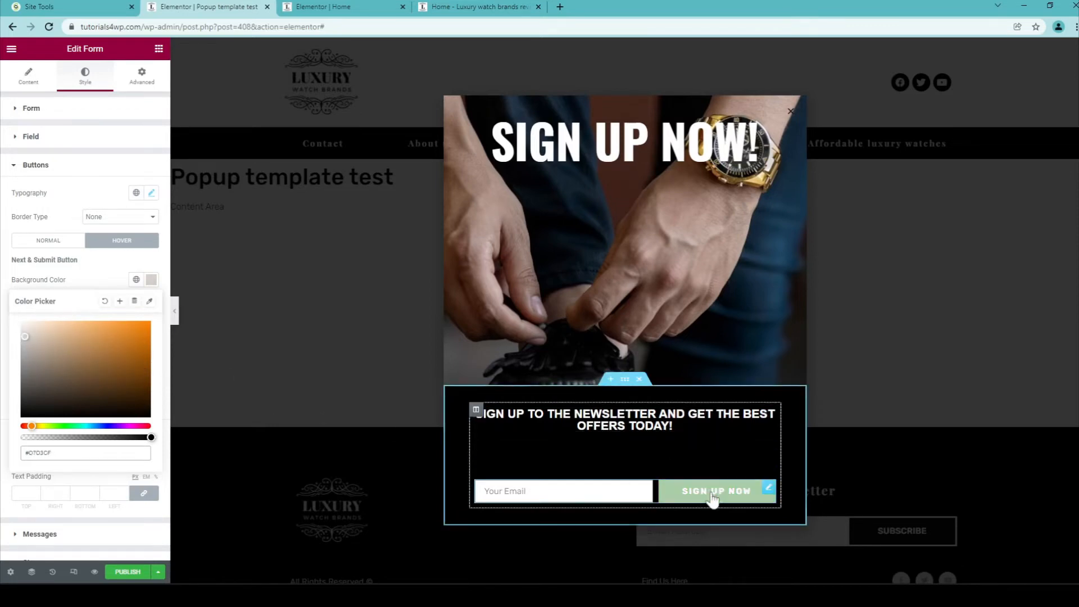
left_click(20, 333)
left_click_drag(20, 336, 17, 344)
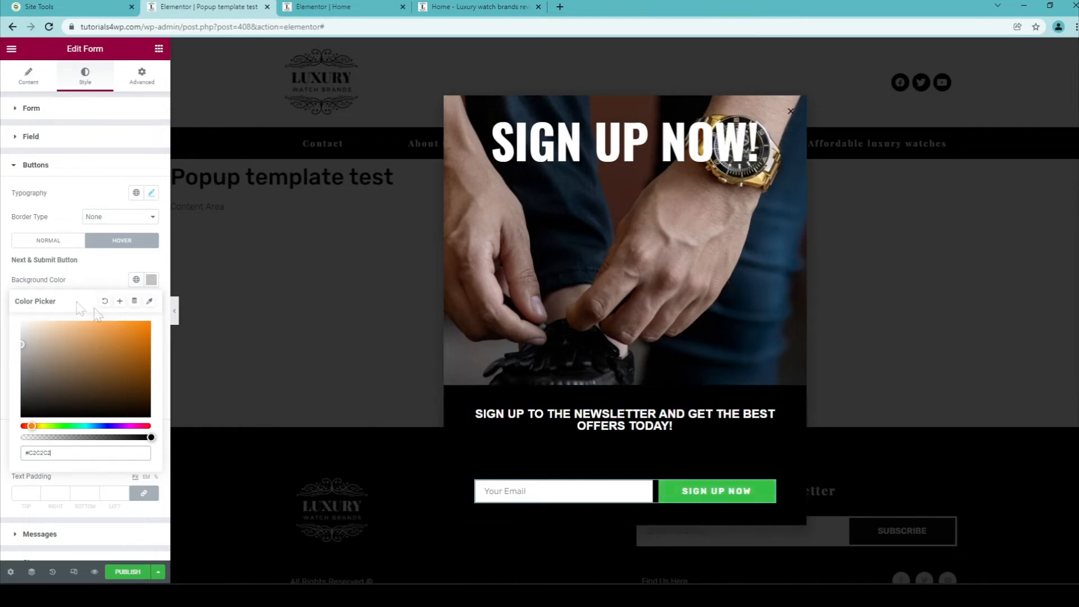
left_click(73, 166)
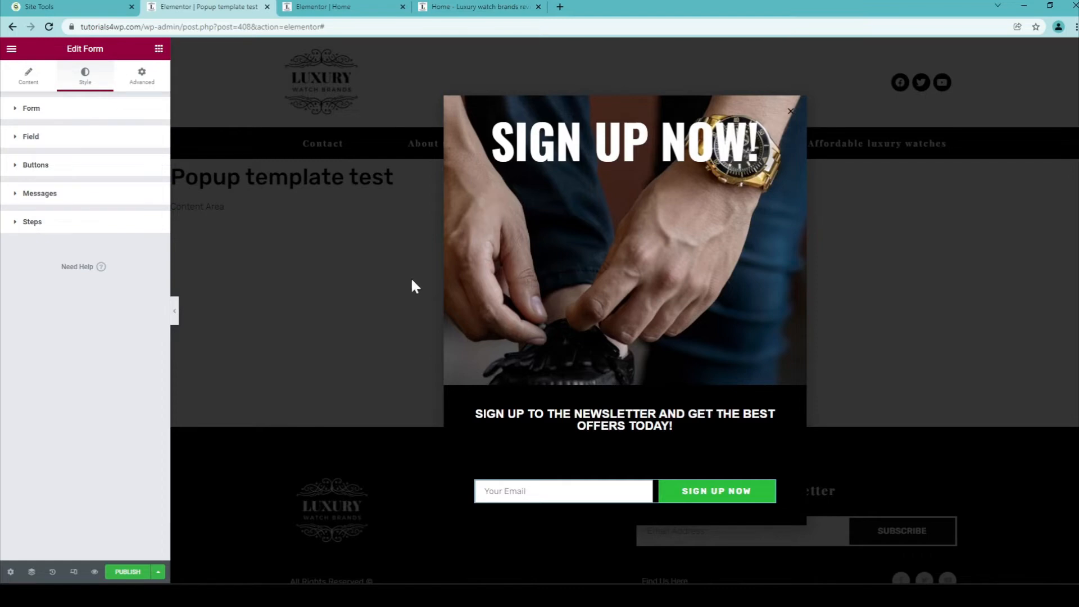
Check the popup's layout in the tablet and mobile responsive views
left_click(73, 572)
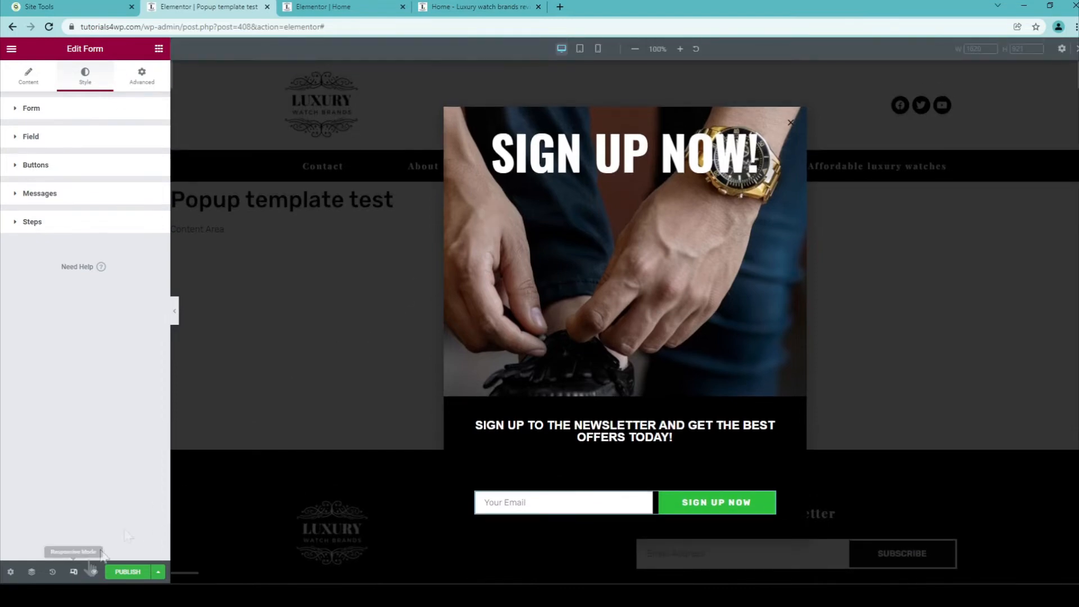
left_click(580, 49)
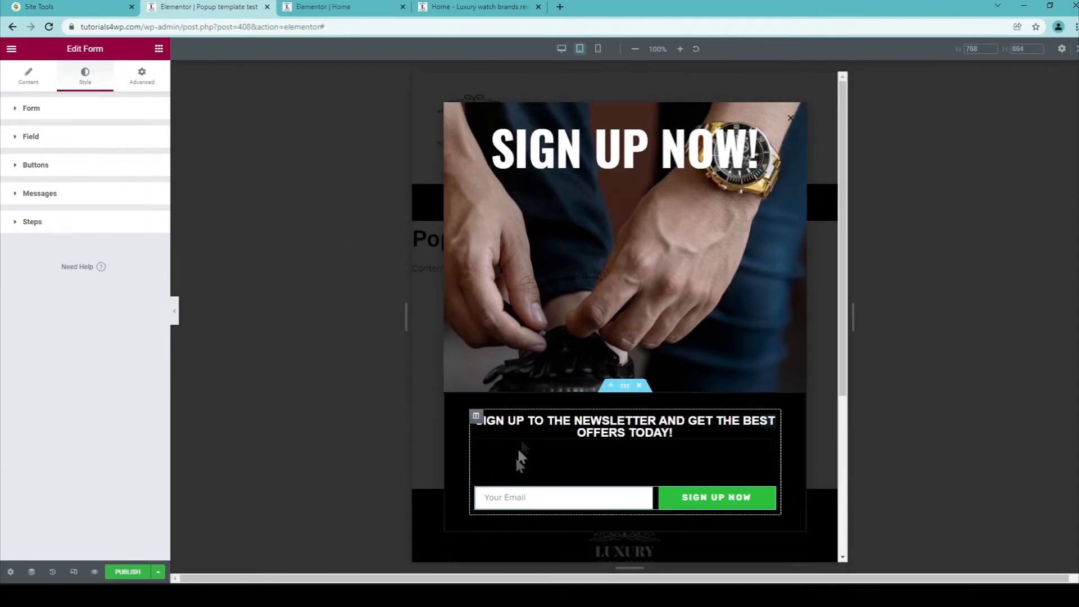
left_click(598, 49)
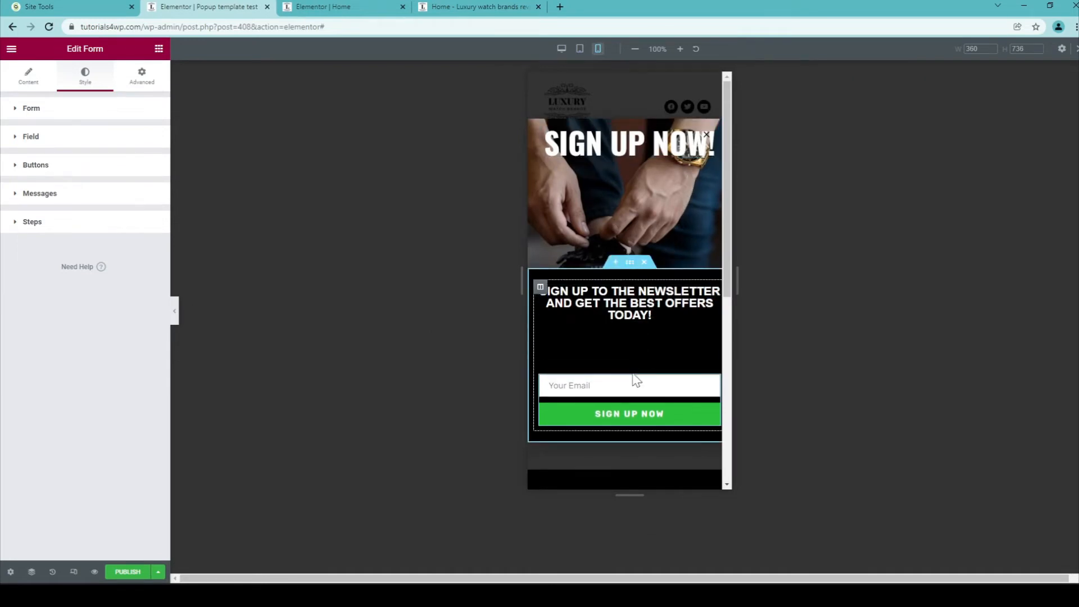
Unlink the newsletter heading's padding values in the mobile view and set the left and right padding to 10 px each
left_click(637, 307)
left_click(84, 78)
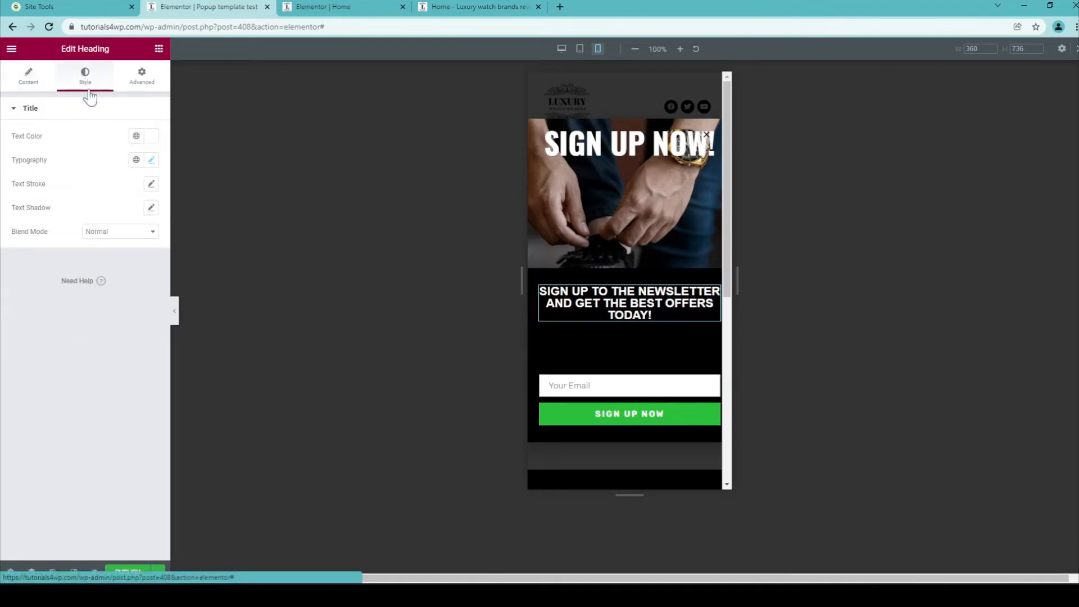
left_click(159, 85)
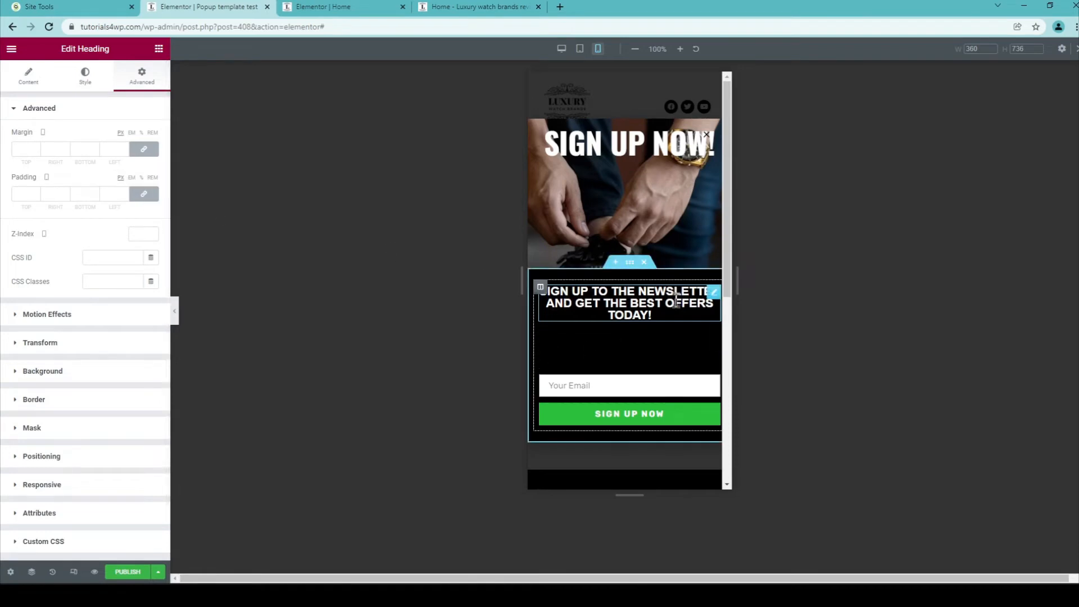
left_click(148, 197)
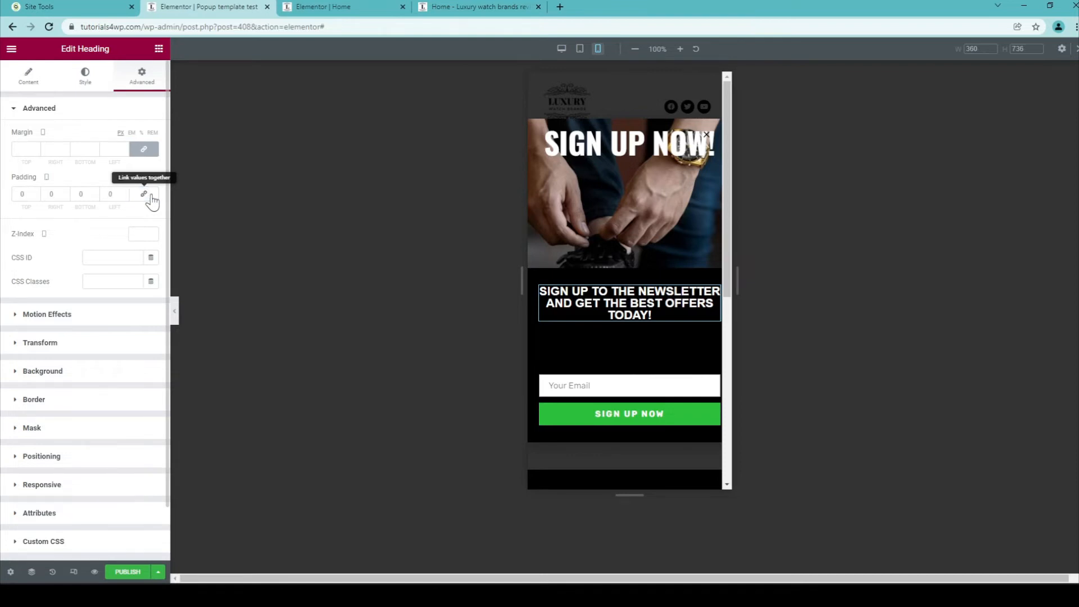
left_click(110, 195)
type("10")
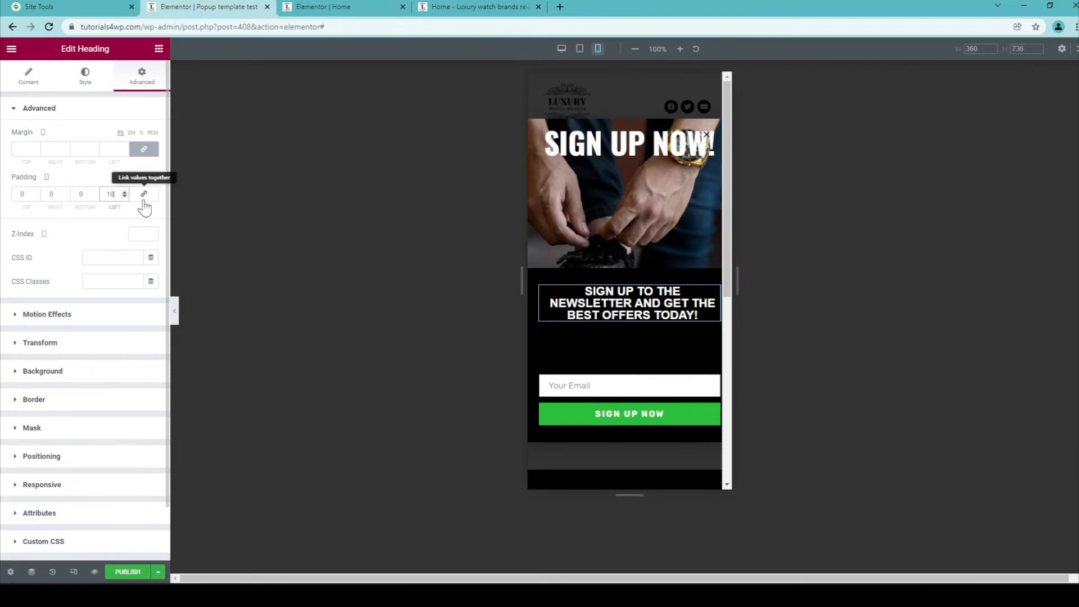
left_click(60, 196)
type("10")
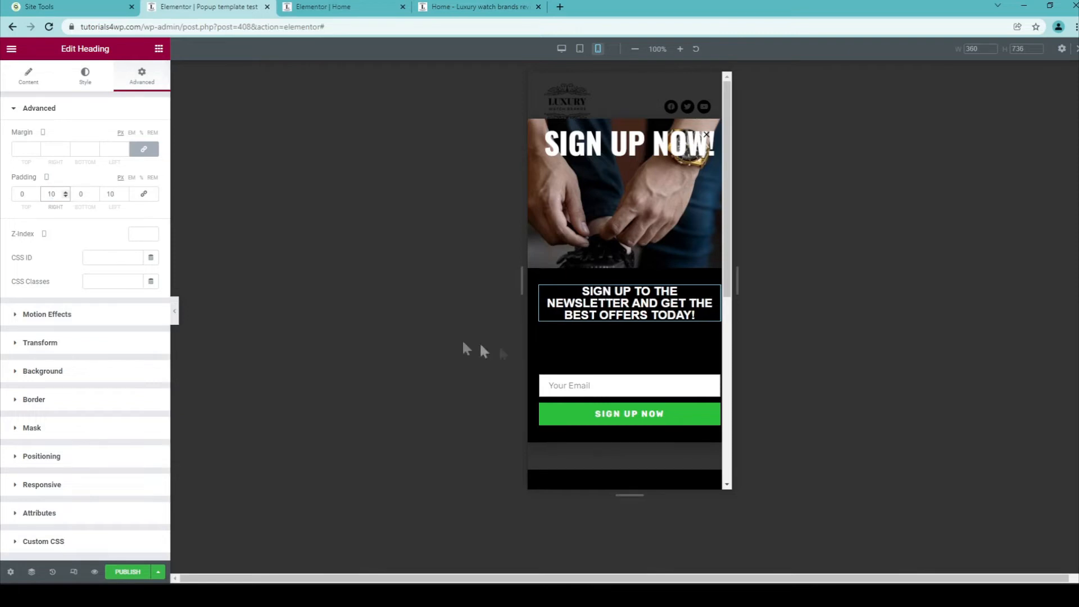
double_click(113, 196)
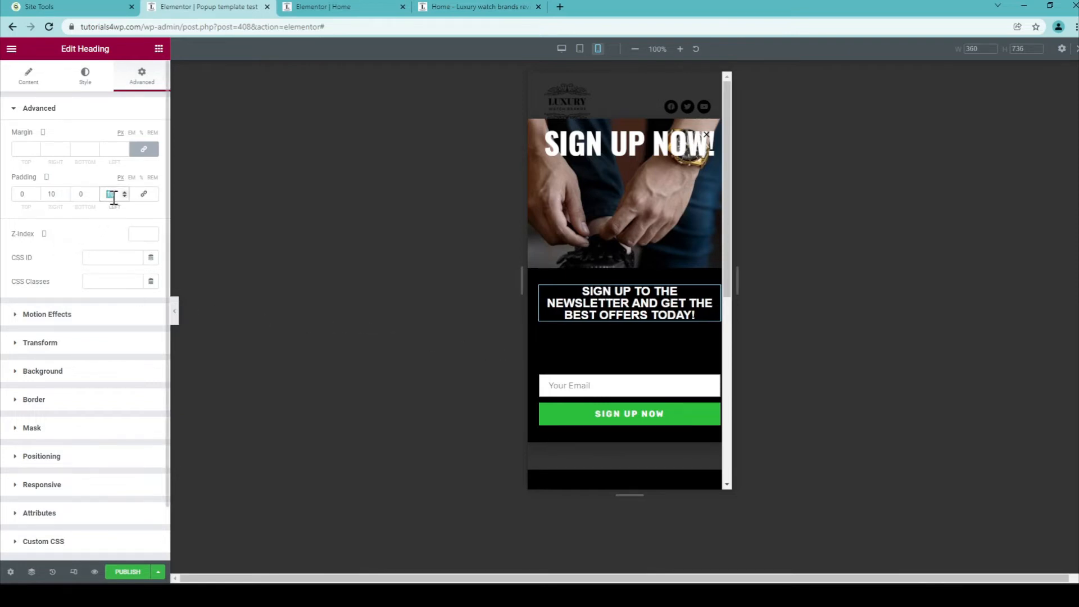
double_click(48, 194)
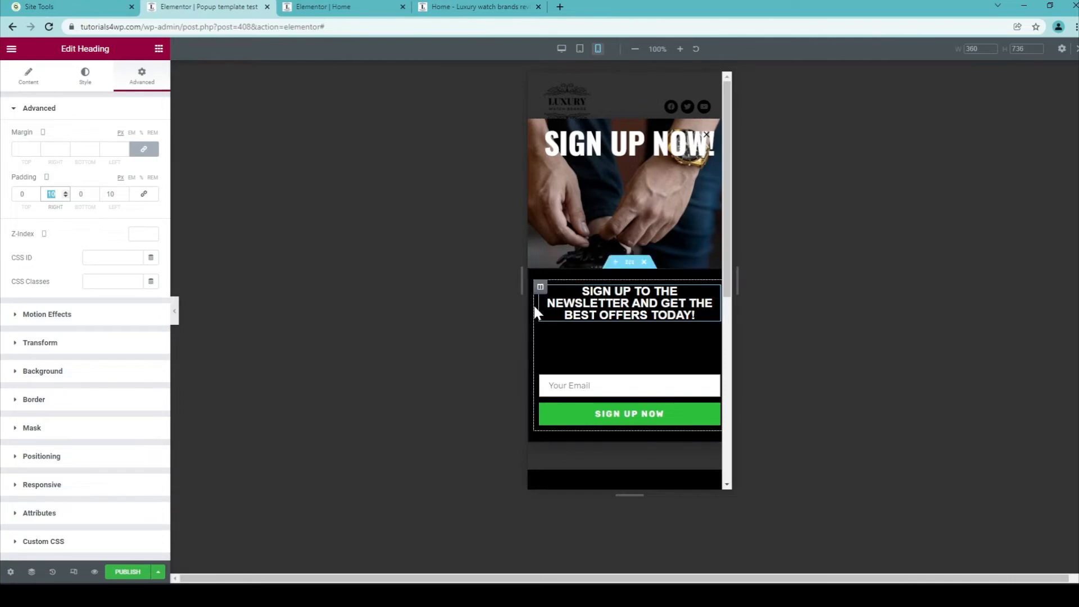
Return to the desktop view and set the text colour of the paragraph below the newsletter heading to white, #FFFFFF
left_click(660, 354)
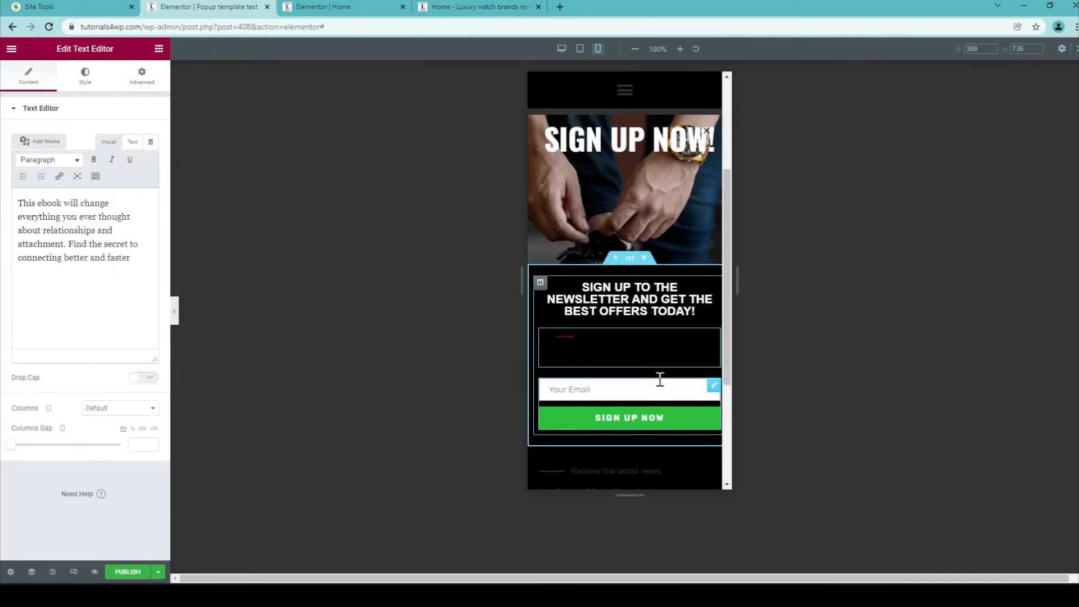
left_click(561, 49)
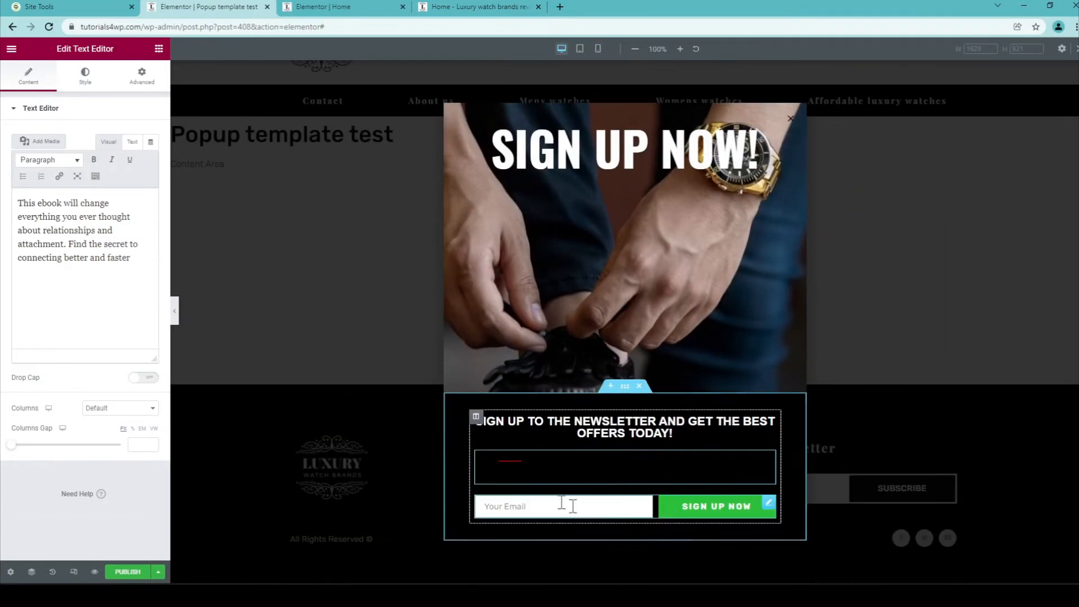
left_click(84, 79)
left_click(150, 160)
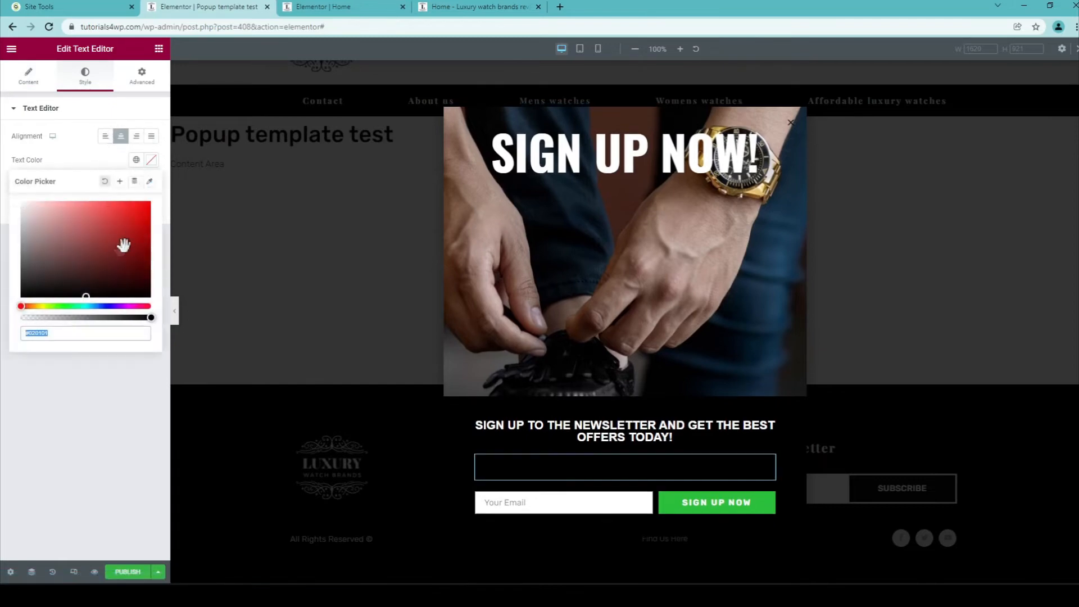
left_click_drag(99, 254, 4, 162)
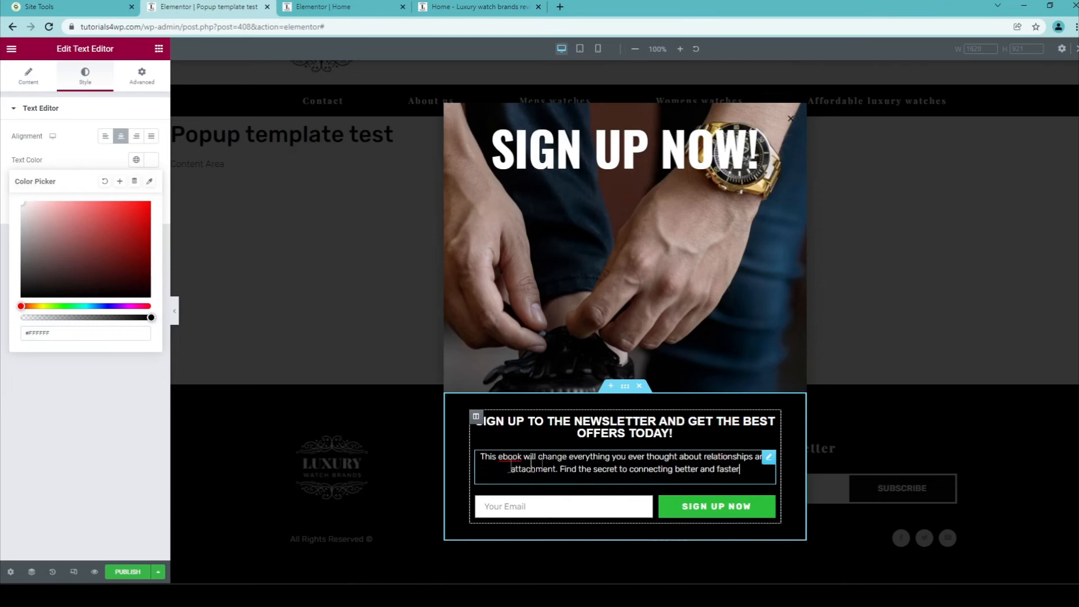
Replace the ebook paragraph above the email form with "Secret deals with high DISCOUNT"
left_click(28, 76)
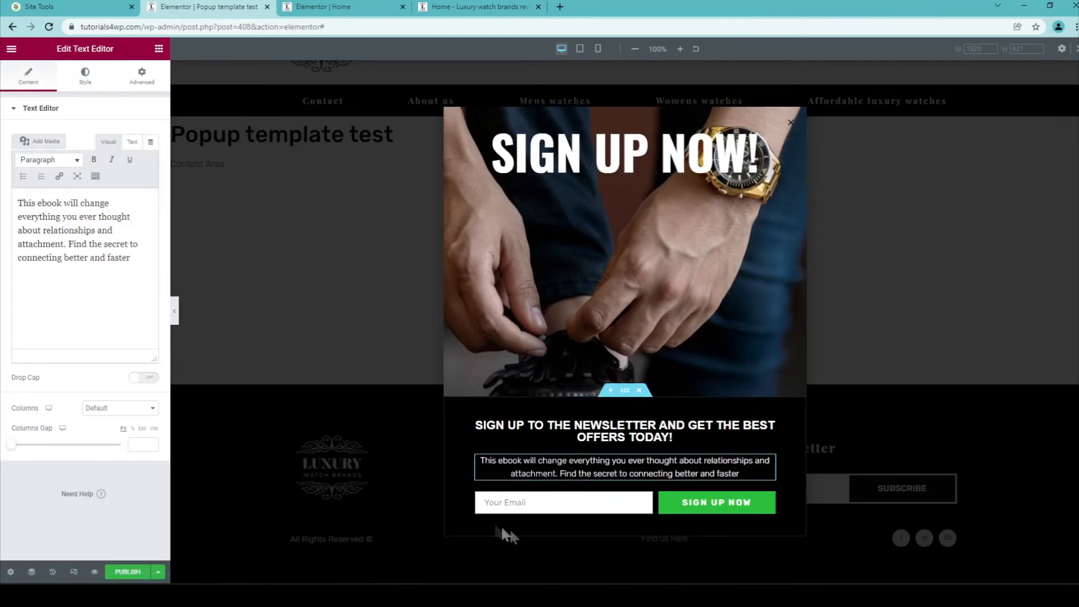
left_click(555, 471)
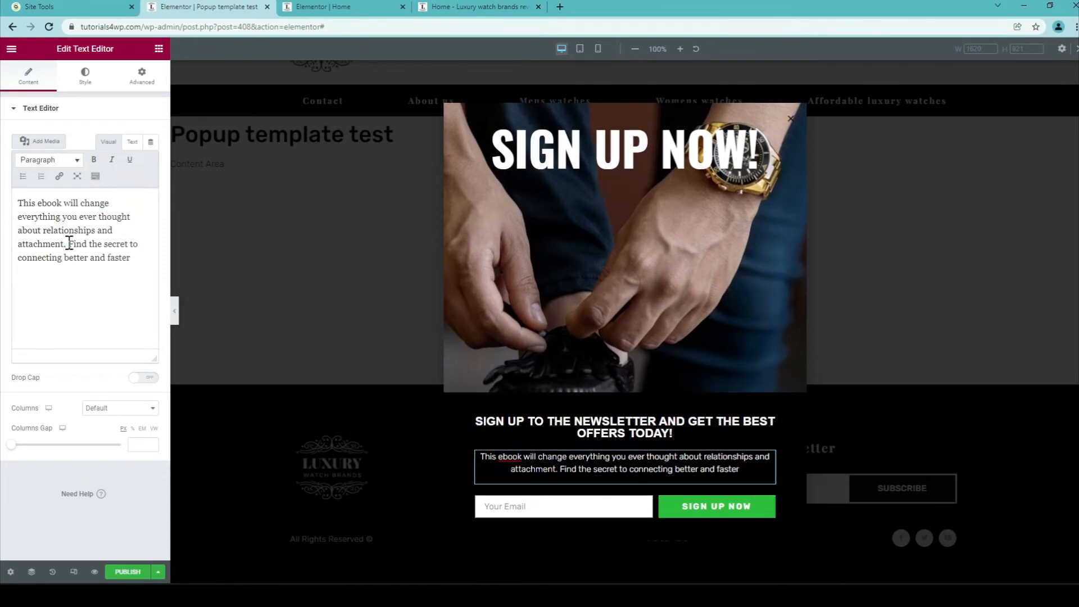
left_click_drag(69, 242, 3, 55)
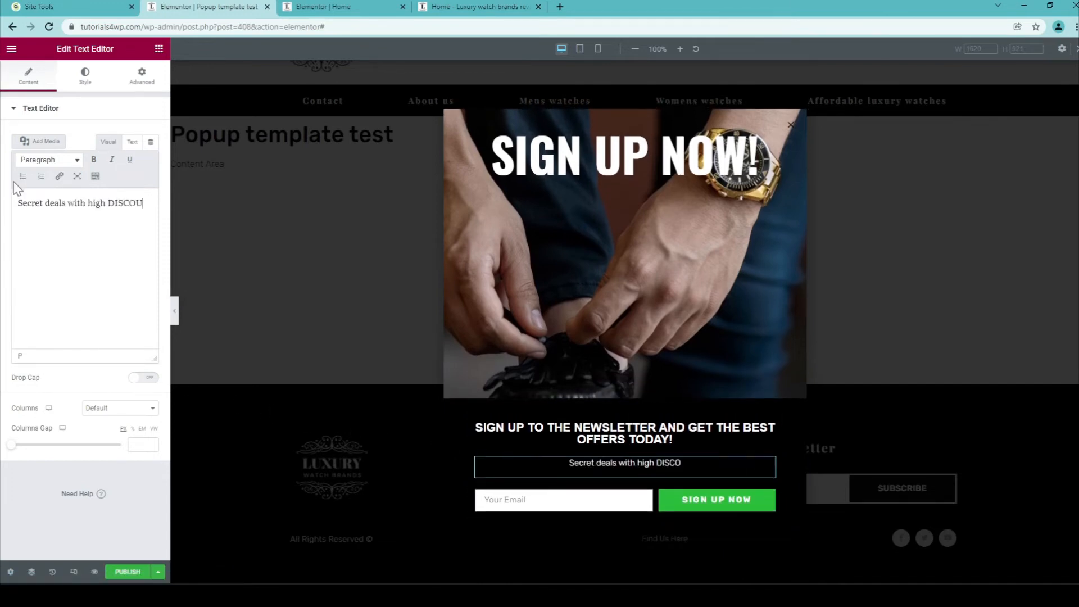
type("NT")
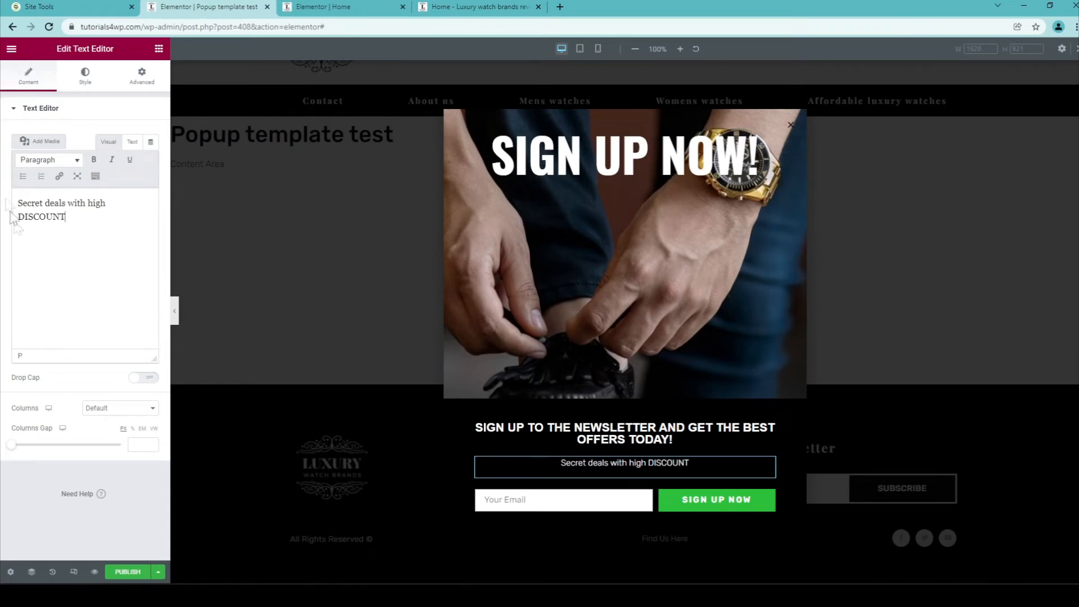
Review the popup with its new paragraph in the tablet and mobile views, and return to the desktop view
left_click(579, 49)
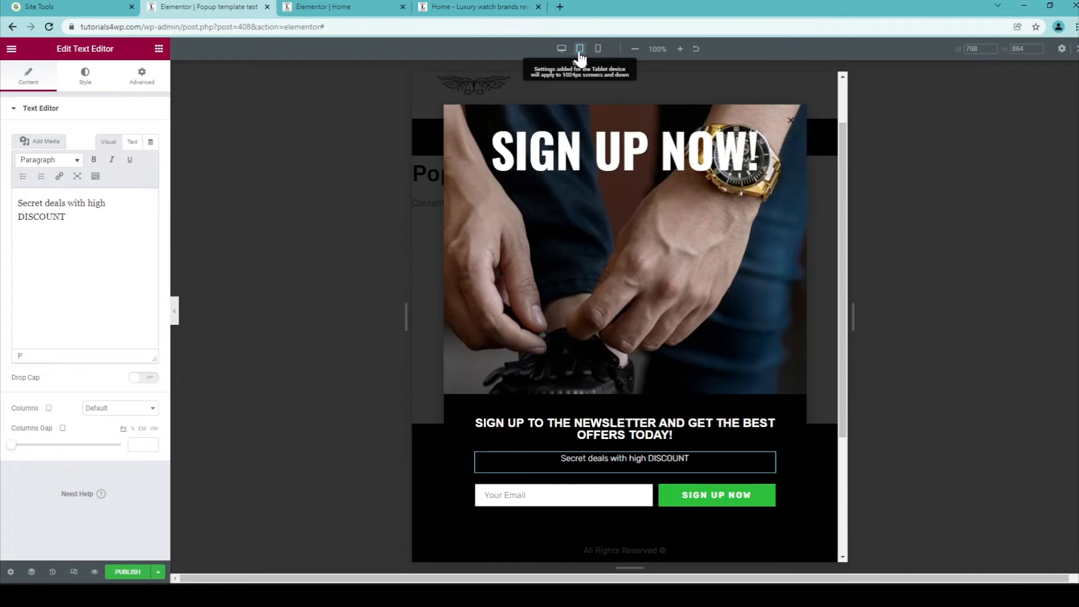
left_click(597, 49)
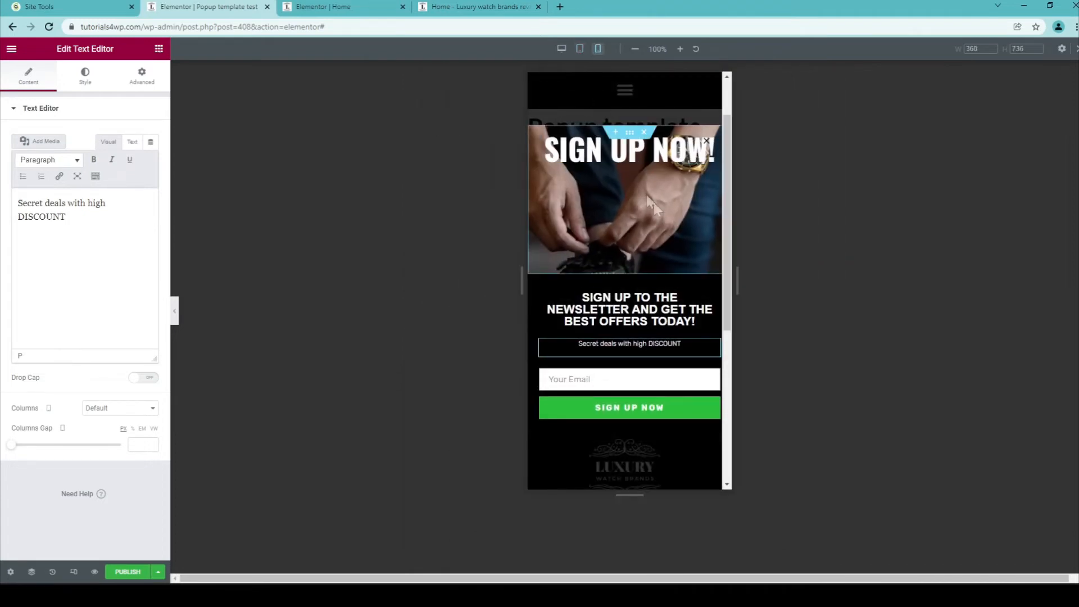
left_click(562, 49)
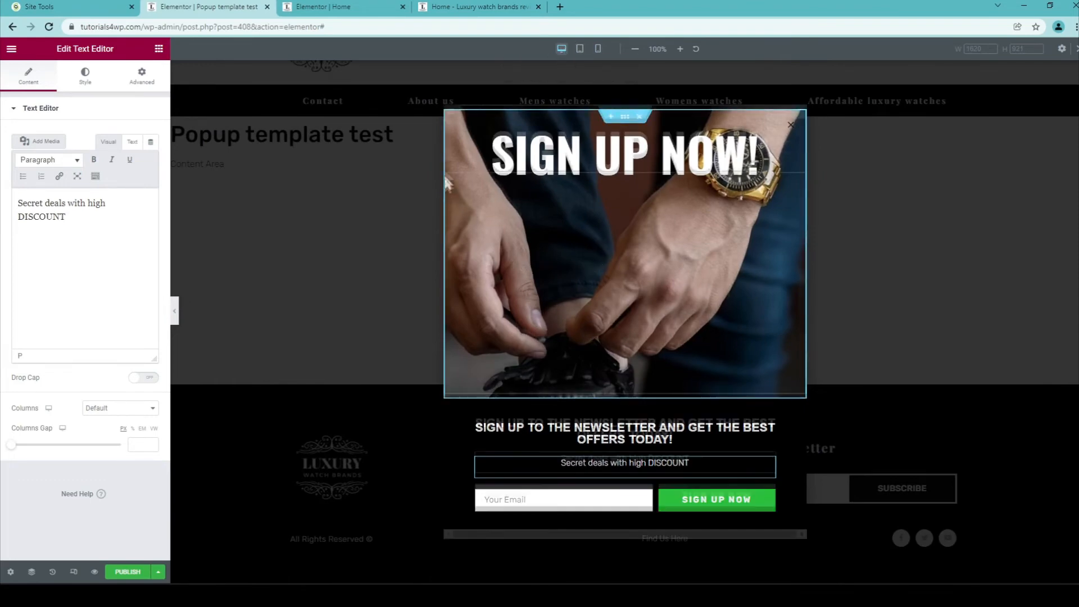
In the popup's publish settings, add a display condition that includes the Entire Site and enable the On Page Load trigger
left_click(128, 574)
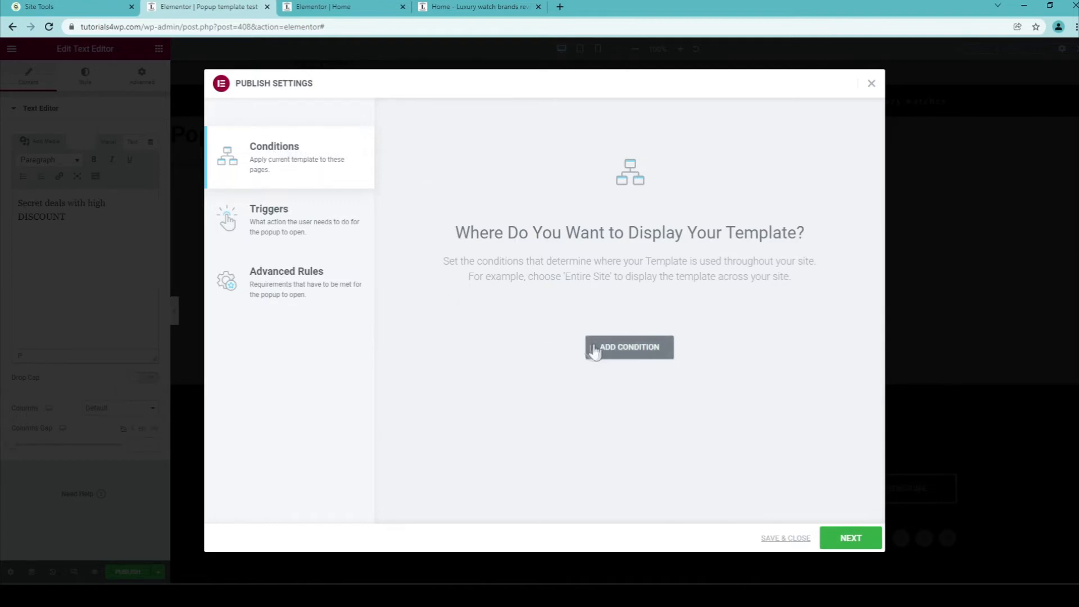
left_click(633, 357)
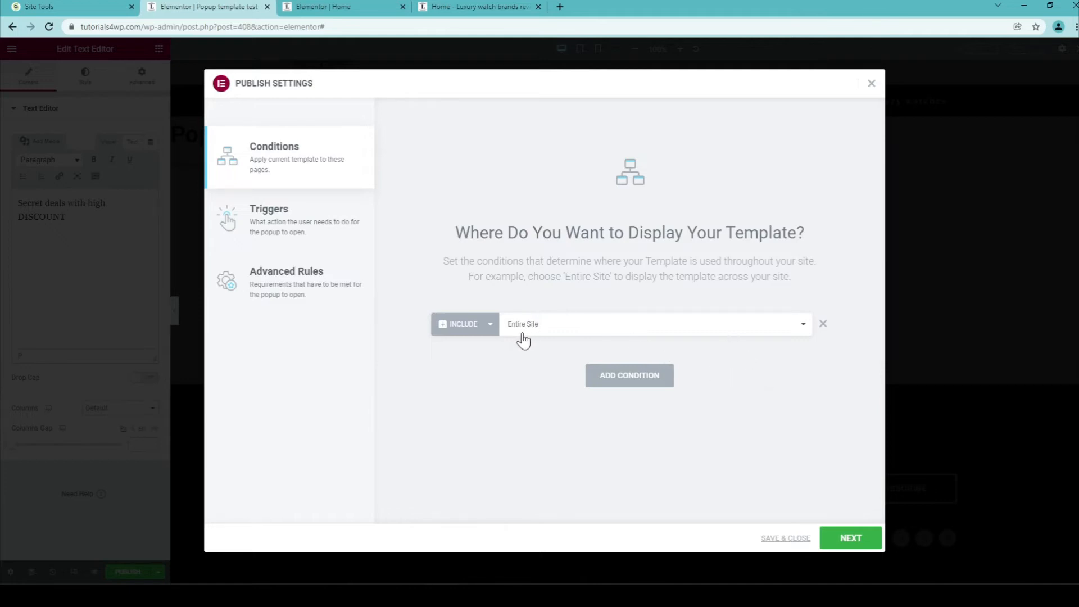
left_click(804, 326)
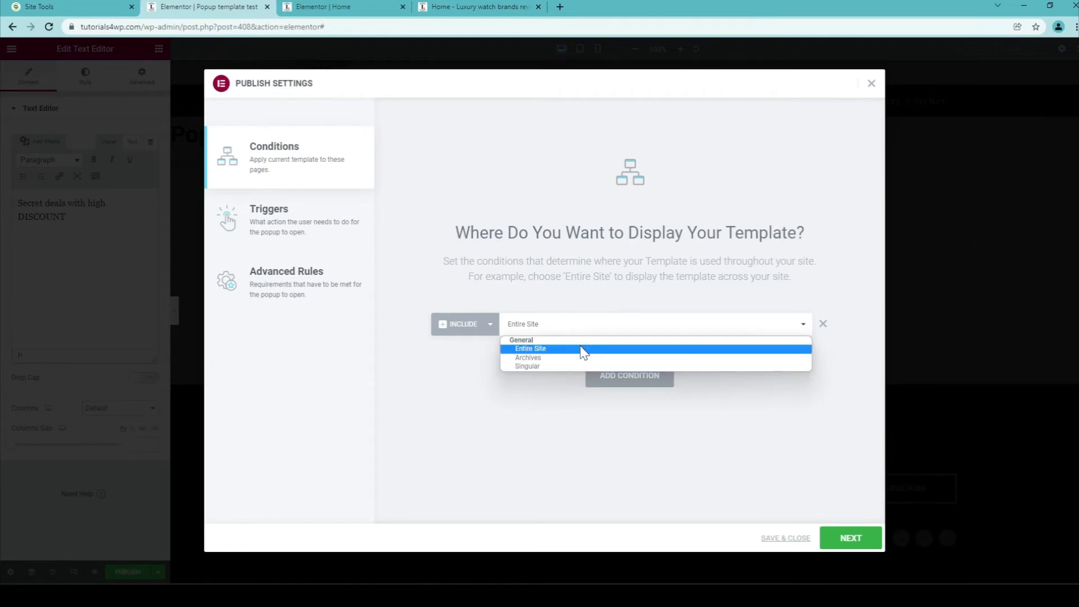
left_click(531, 349)
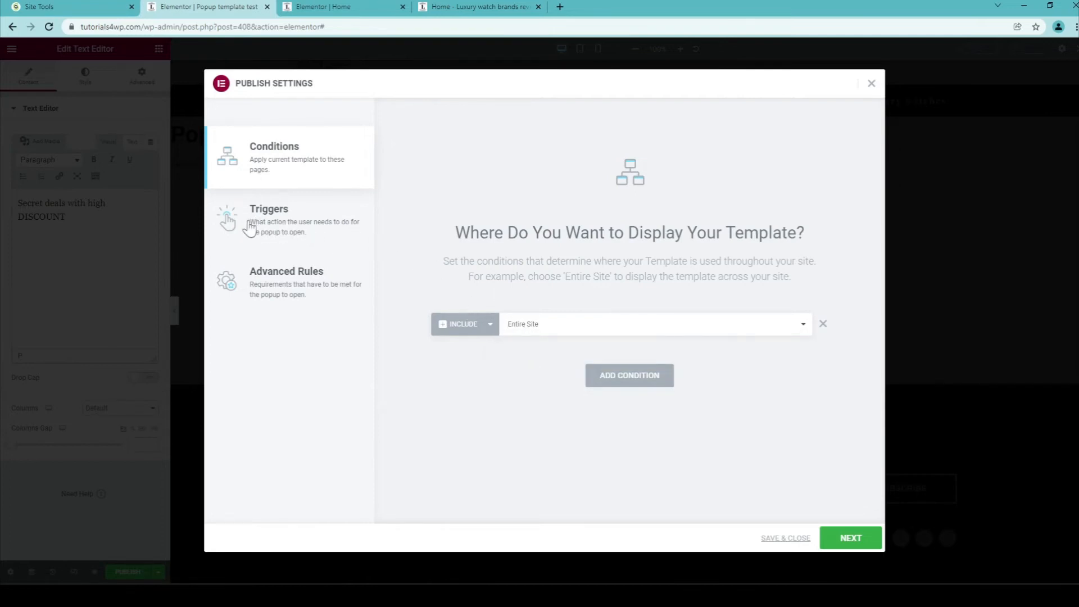
left_click(264, 231)
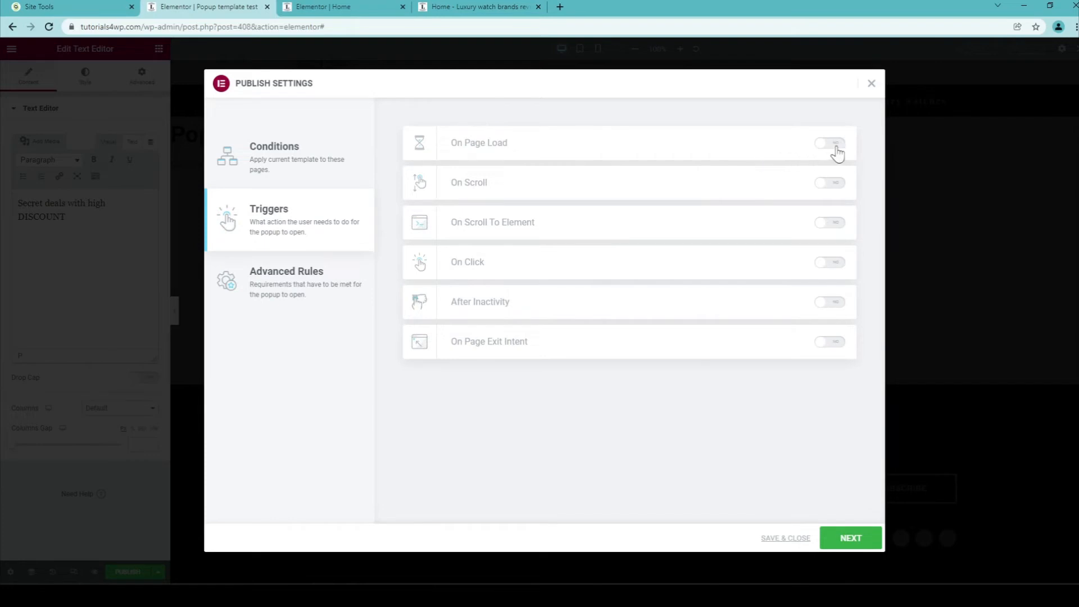
left_click(837, 145)
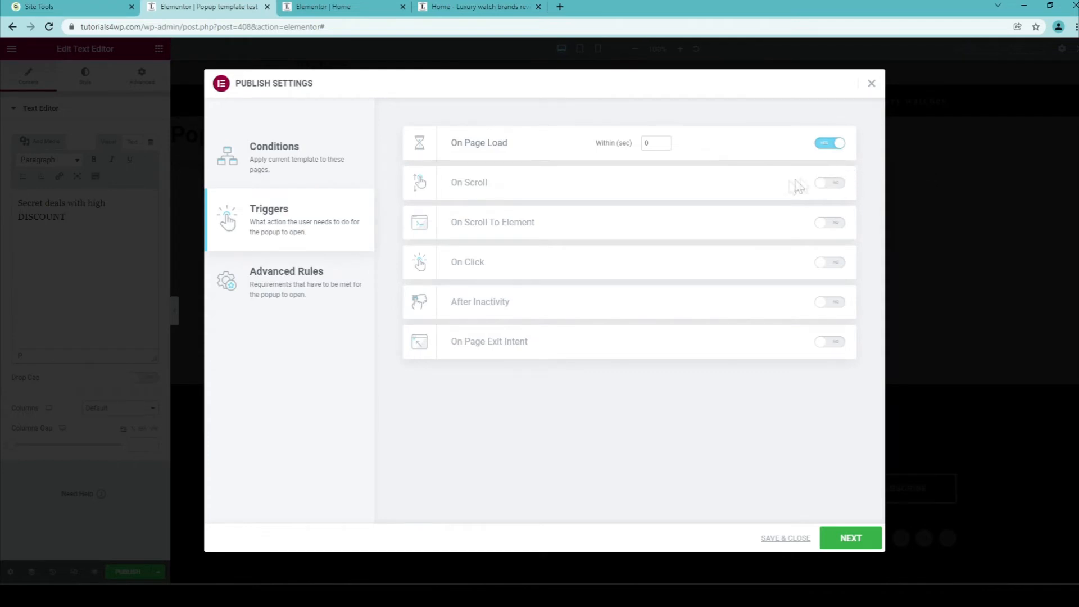
Set the On Page Load trigger to 10 seconds, limit the popup to show up to 2 times on open, and save the settings
double_click(646, 143)
type("10")
left_click(279, 287)
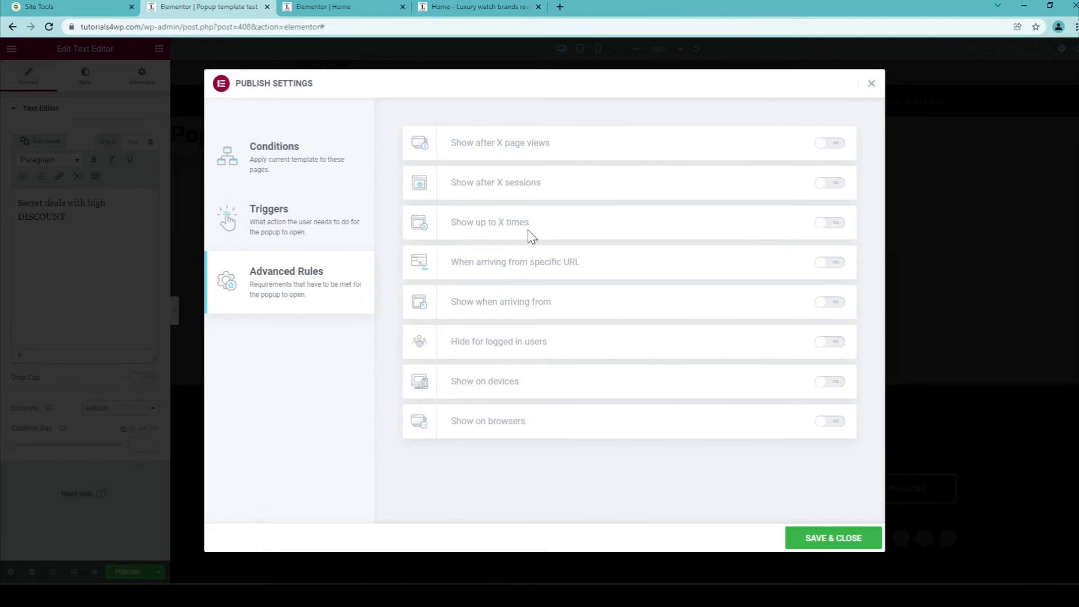
left_click(835, 224)
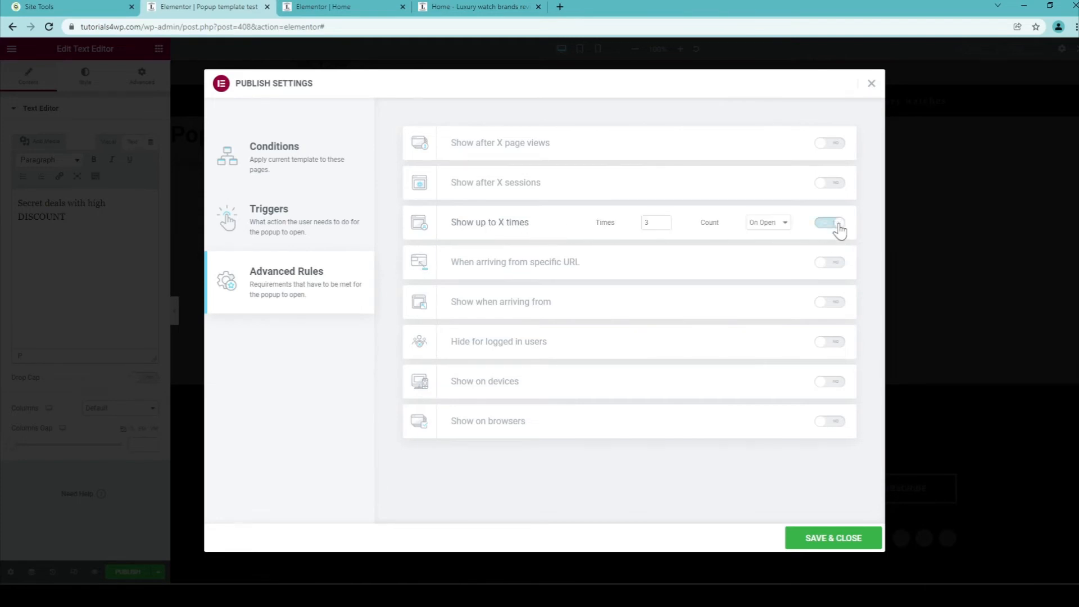
left_click(664, 225)
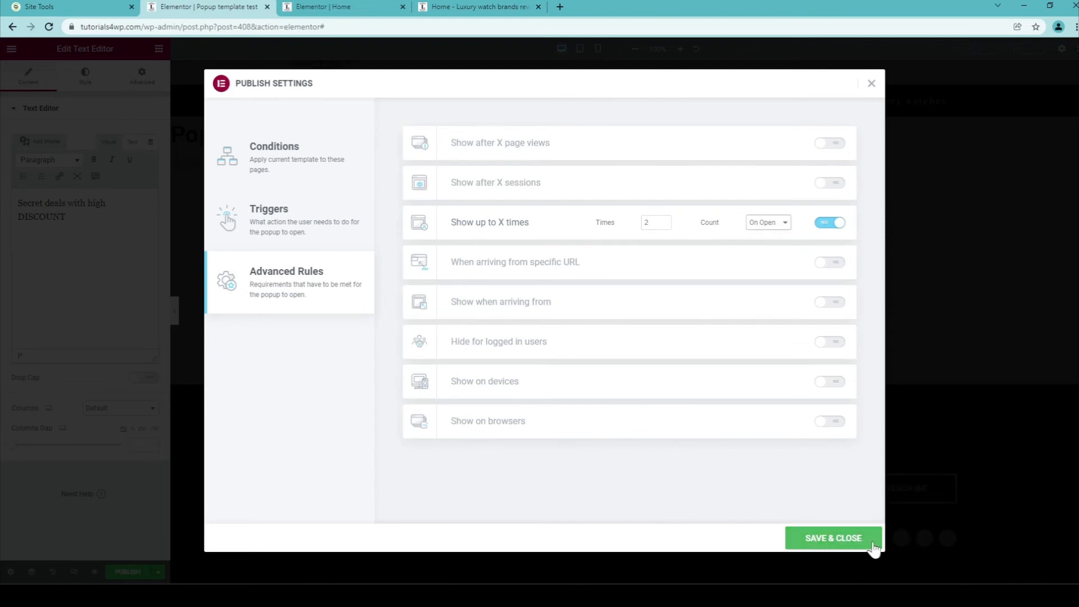
left_click(838, 541)
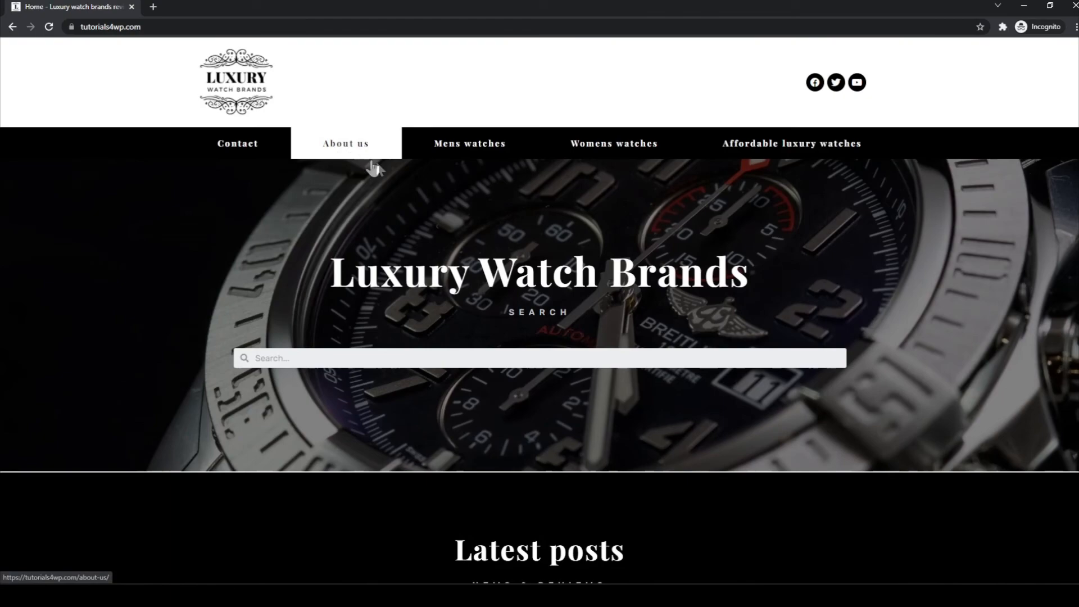
Browse the live home page in the incognito window until the popup opens, check its email field, and return to the editor
scroll(374, 168, "down", 2)
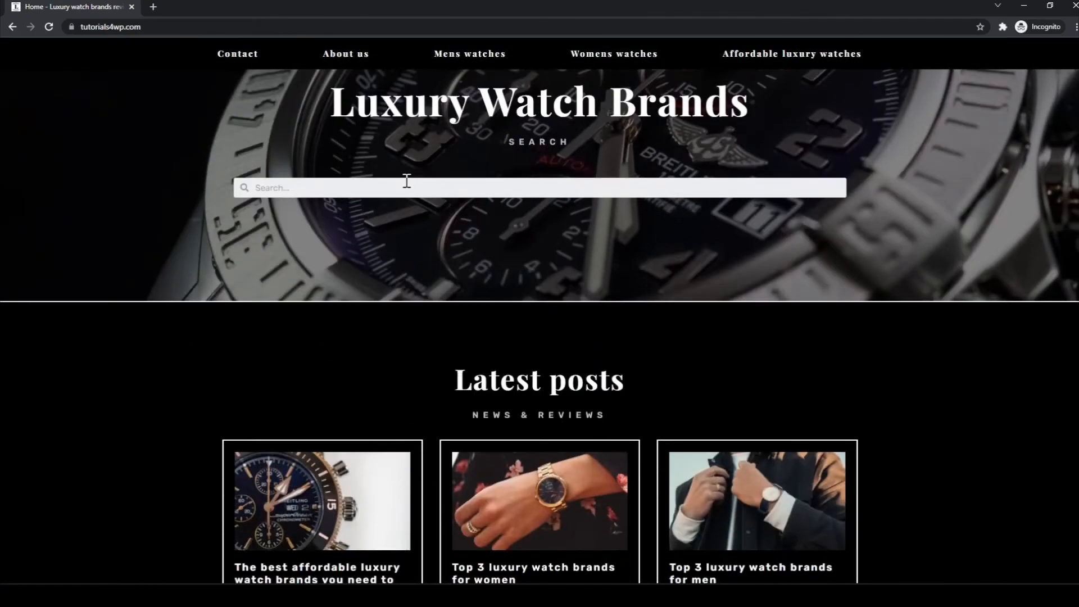
scroll(400, 180, "down", 12)
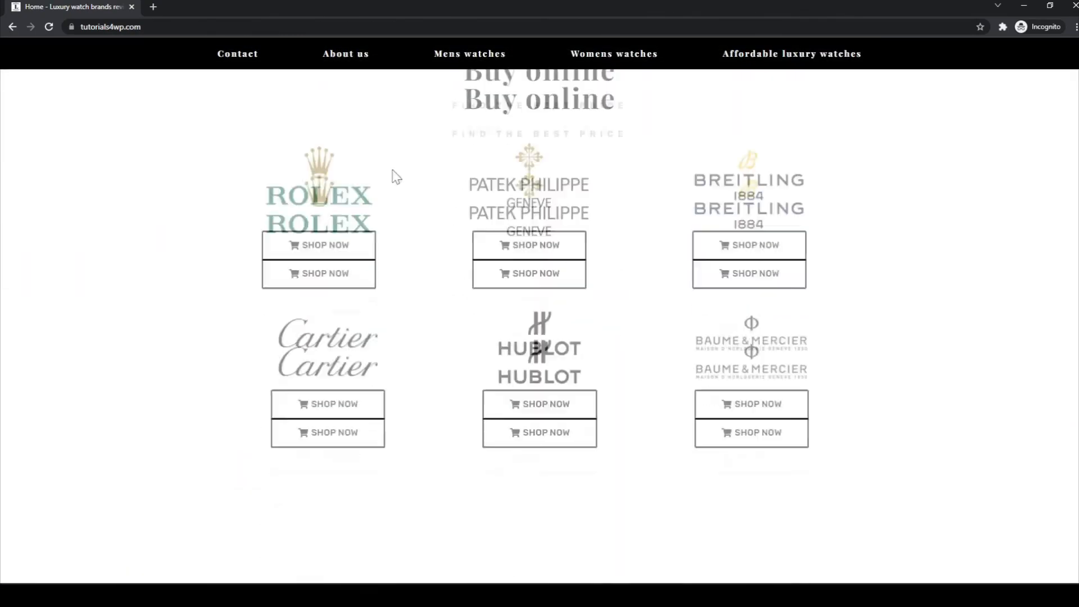
scroll(393, 171, "down", 10)
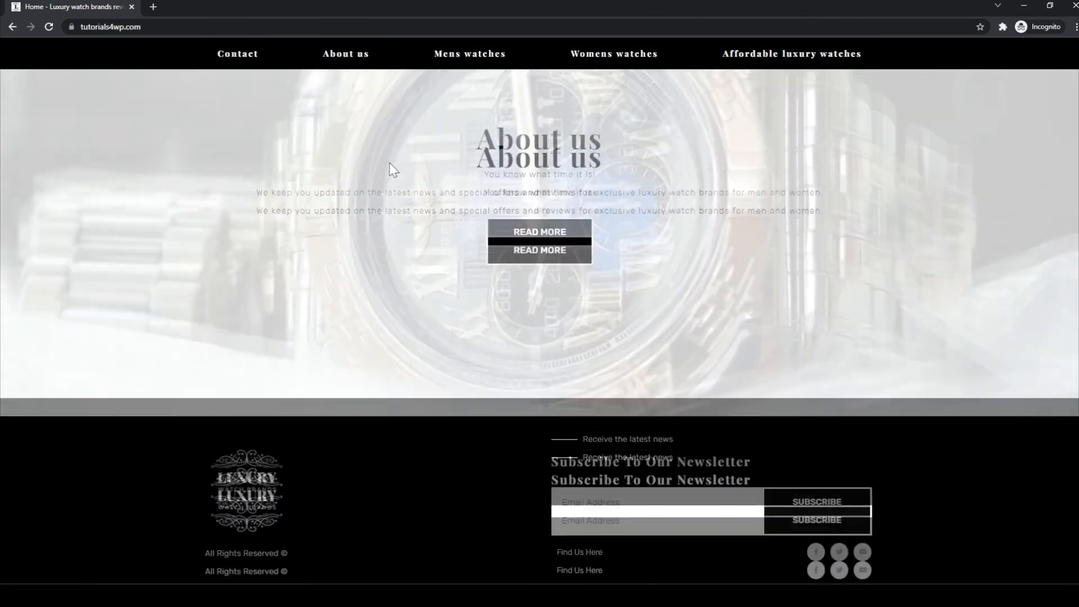
scroll(394, 163, "up", 10)
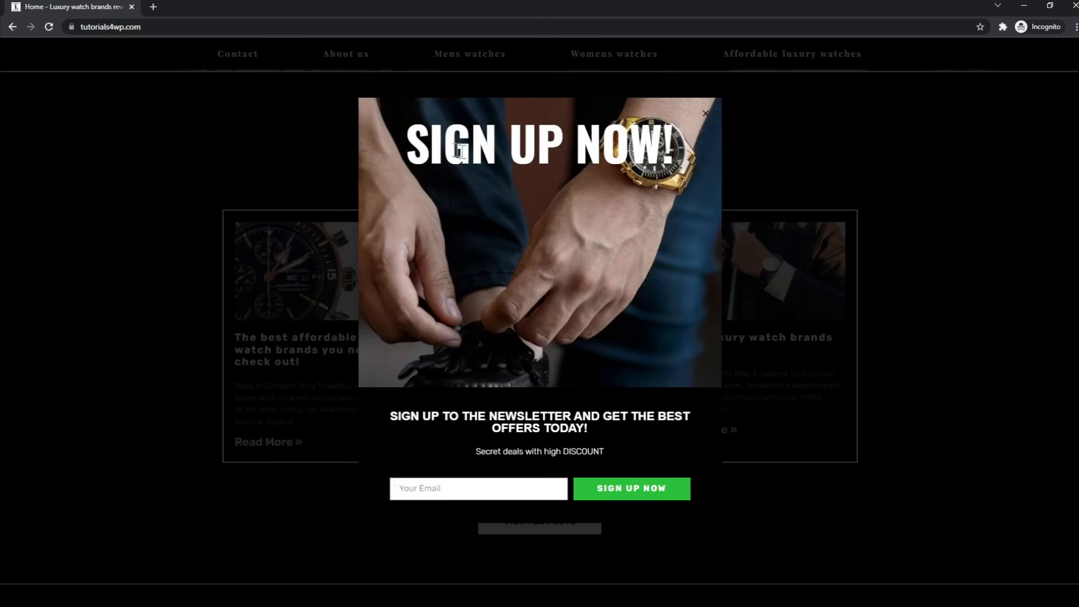
left_click(427, 488)
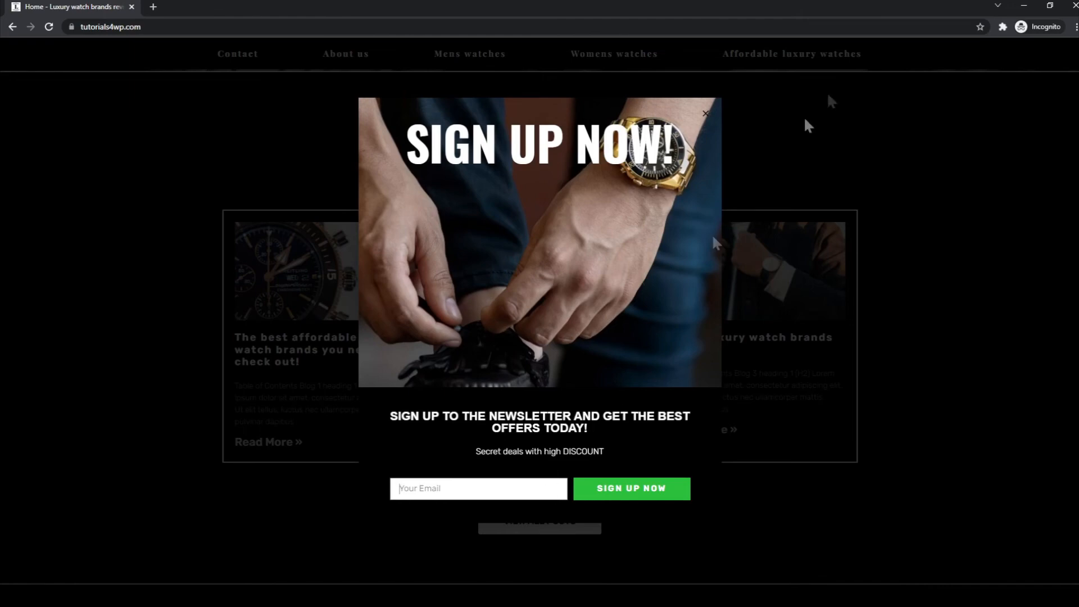
left_click(1024, 7)
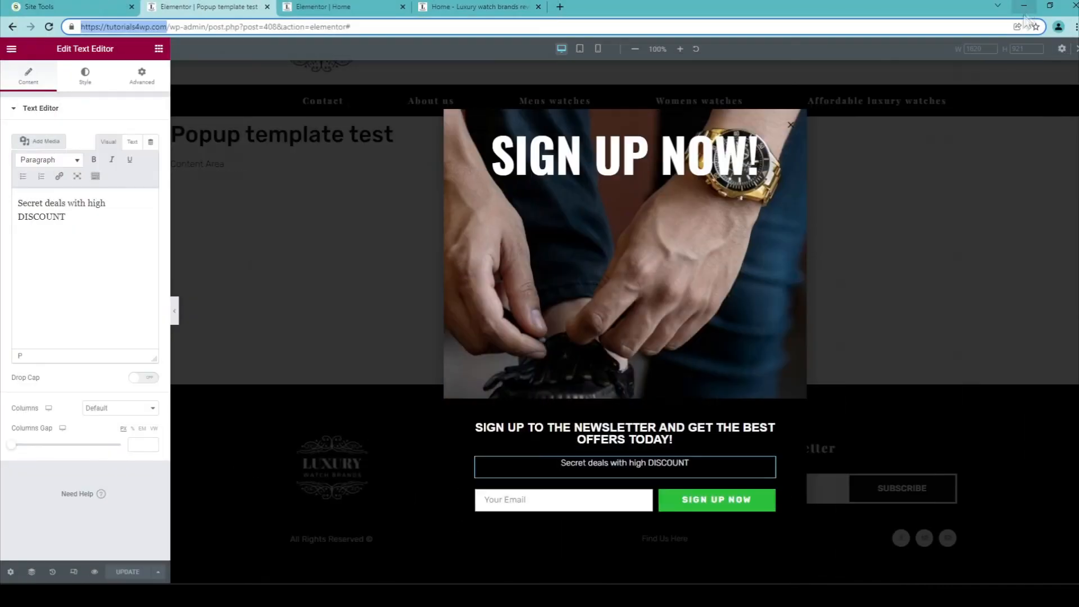
Examine the Collect Submissions settings of the popup's email form to find where the sign-ups are stored
left_click(640, 507)
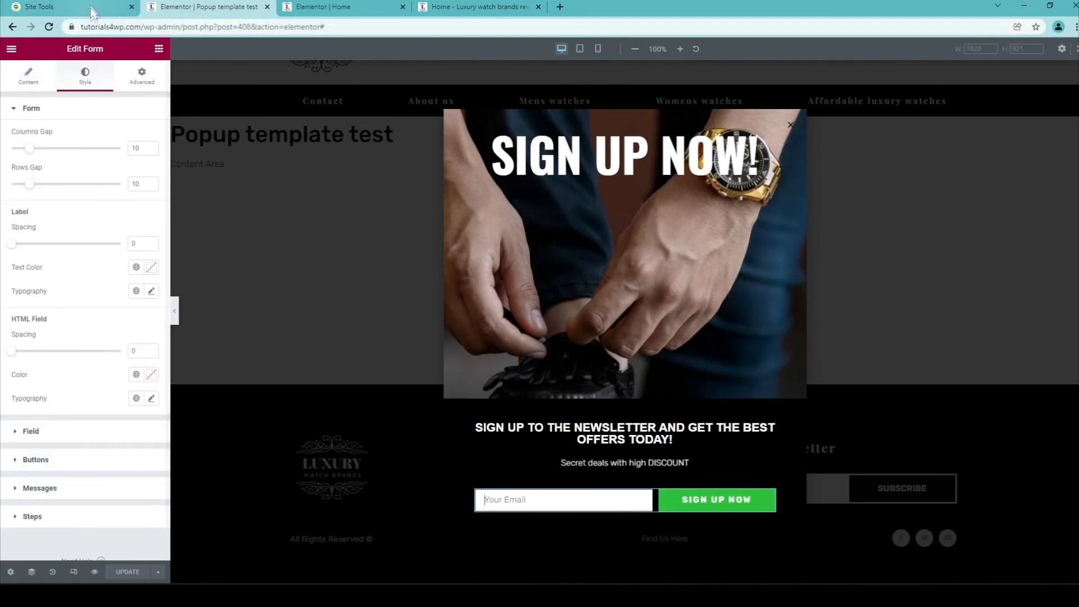
left_click(28, 84)
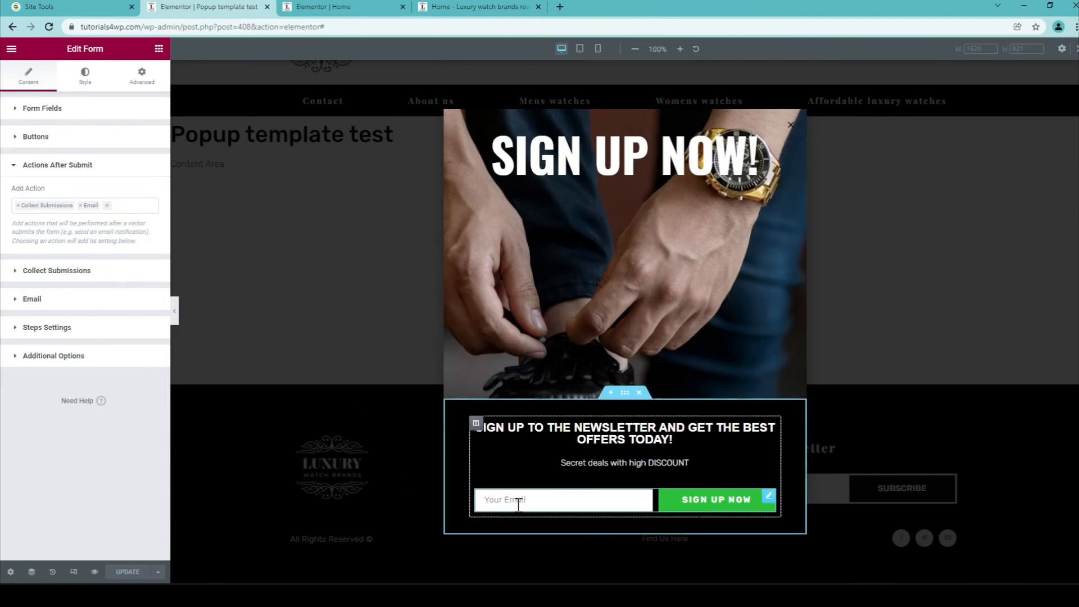
left_click(69, 270)
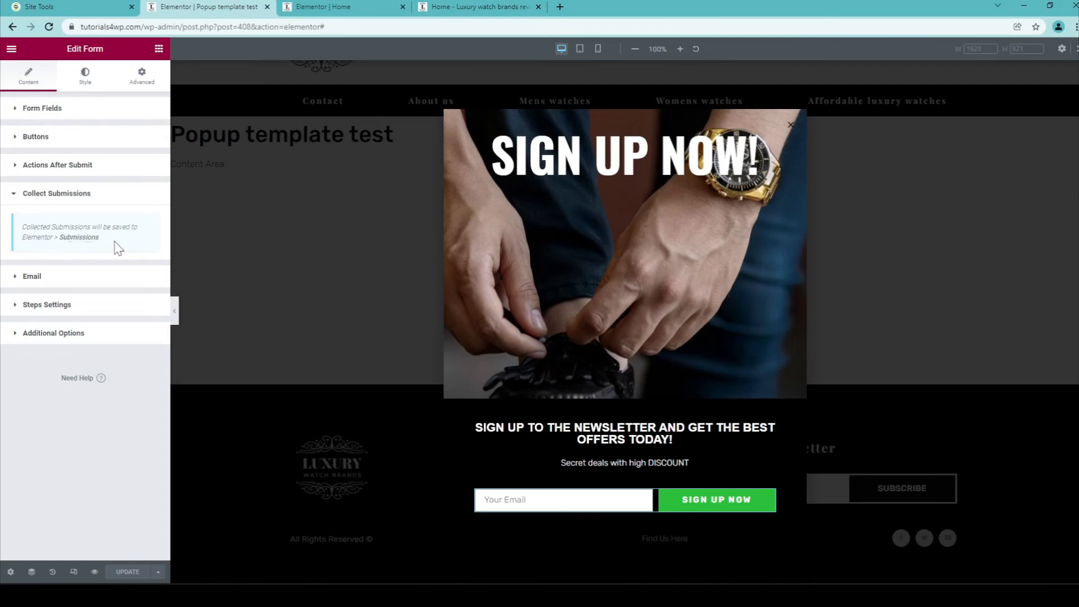
left_click_drag(99, 239, 29, 238)
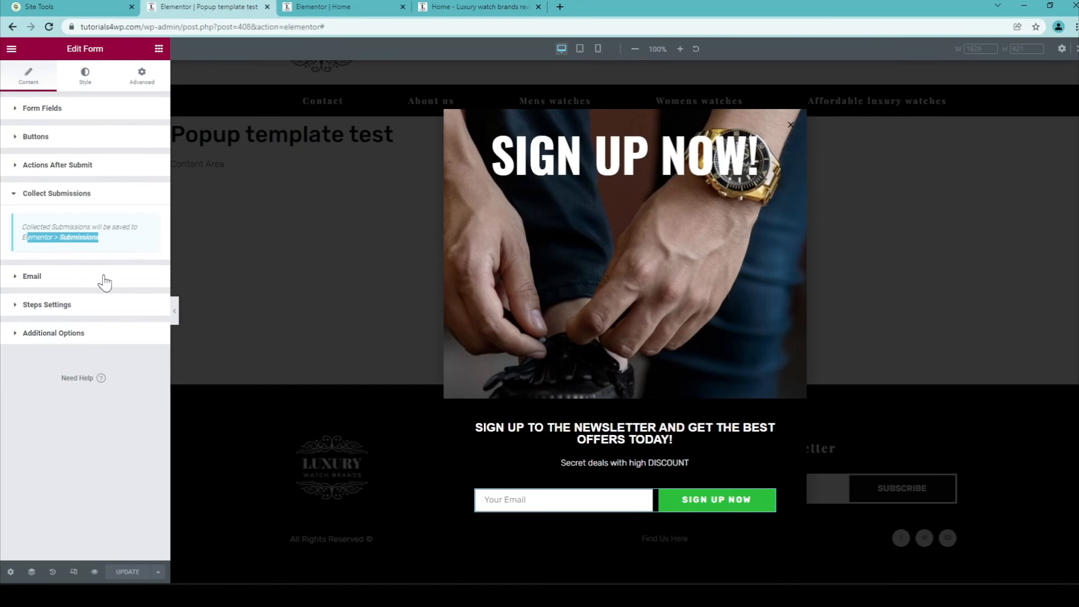
Add MailChimp to the email form's actions after submit and examine its integration settings
left_click(91, 170)
left_click(126, 204)
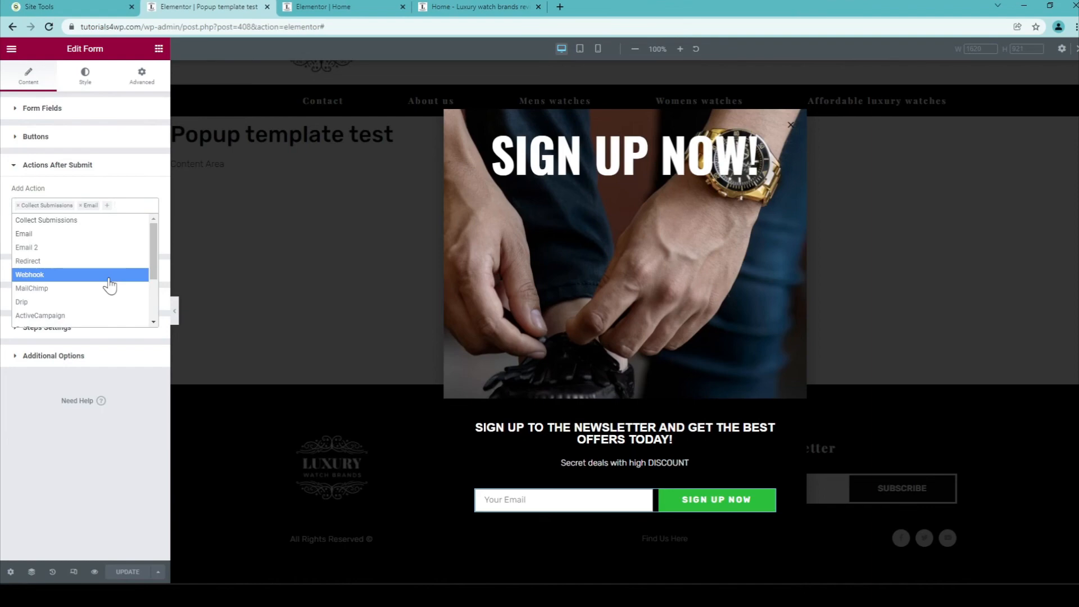
left_click(62, 289)
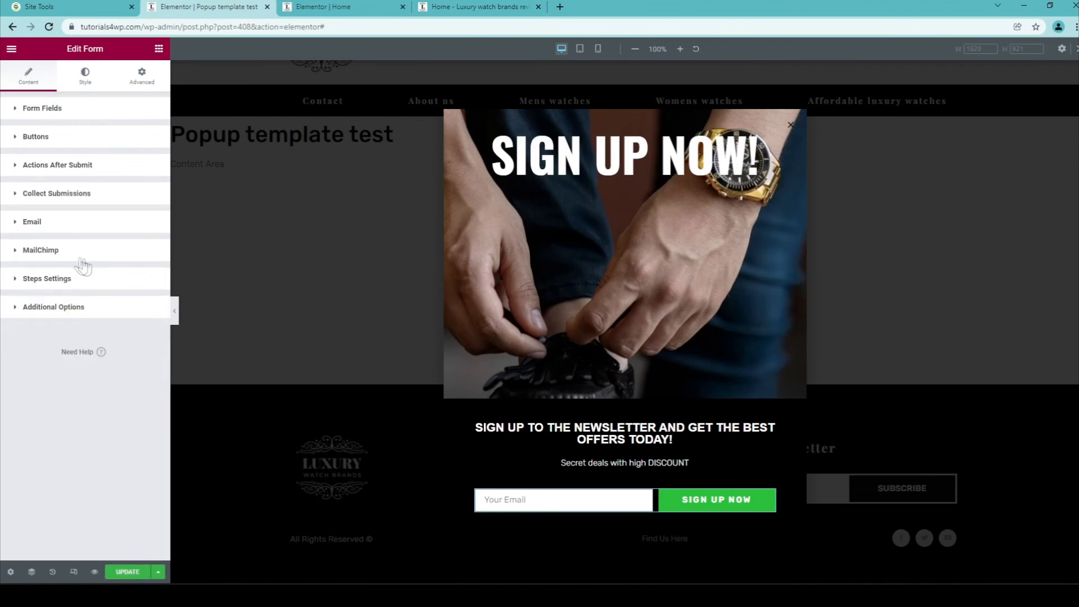
left_click(62, 254)
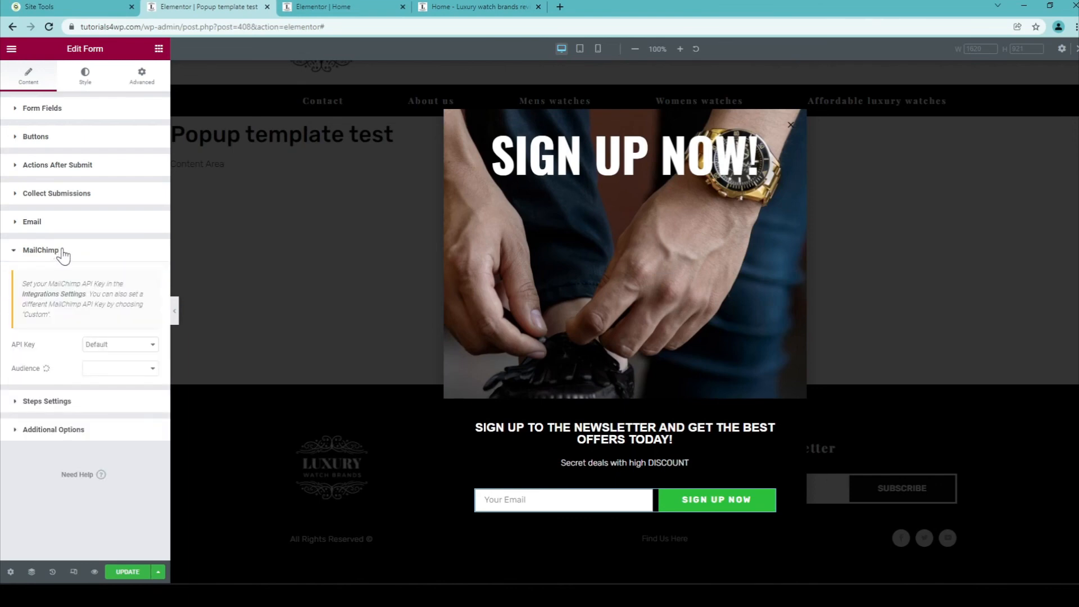
left_click(79, 251)
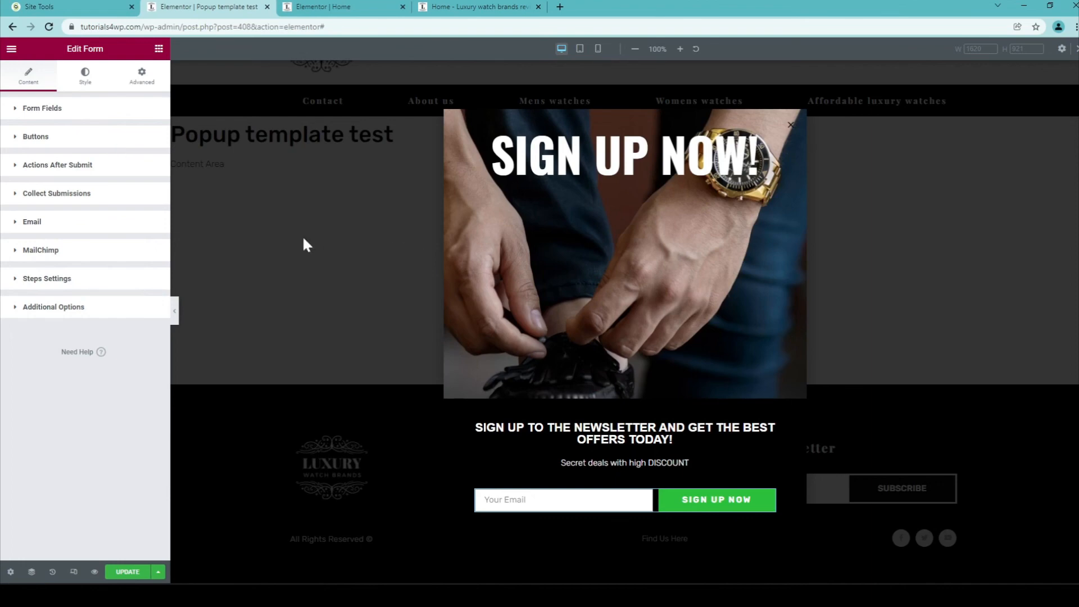
Remove MailChimp from the email form's actions after submit, keeping Collect Submissions and Email
left_click(72, 198)
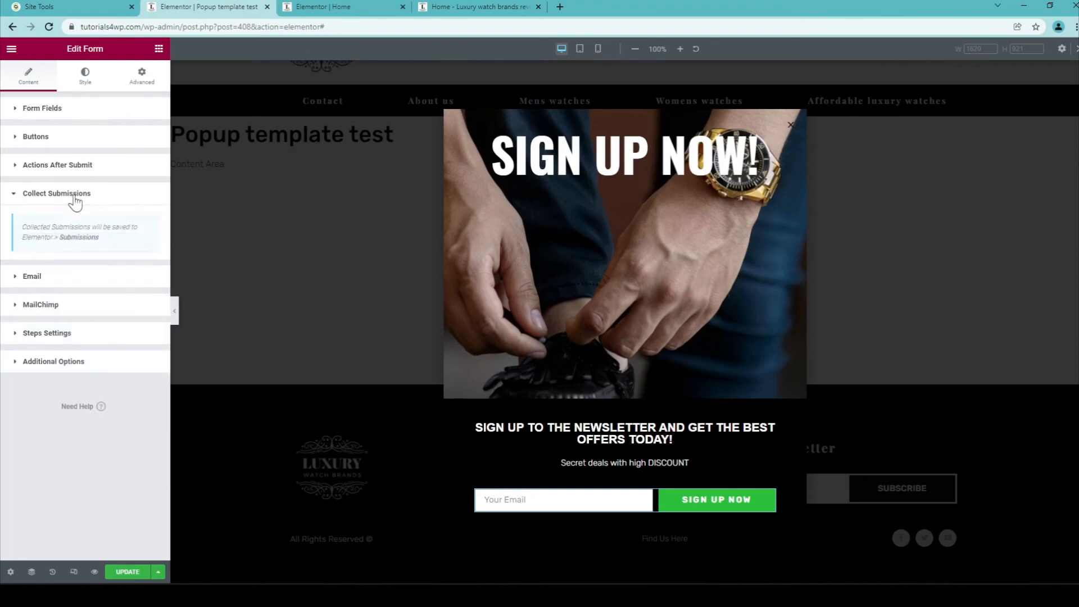
left_click(76, 171)
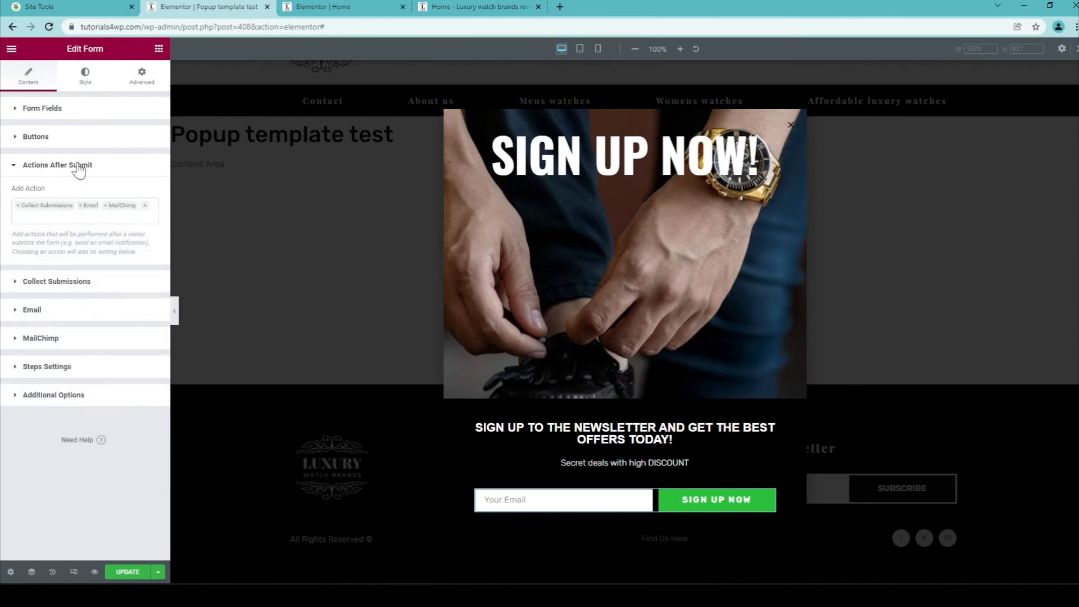
left_click(106, 207)
left_click(107, 207)
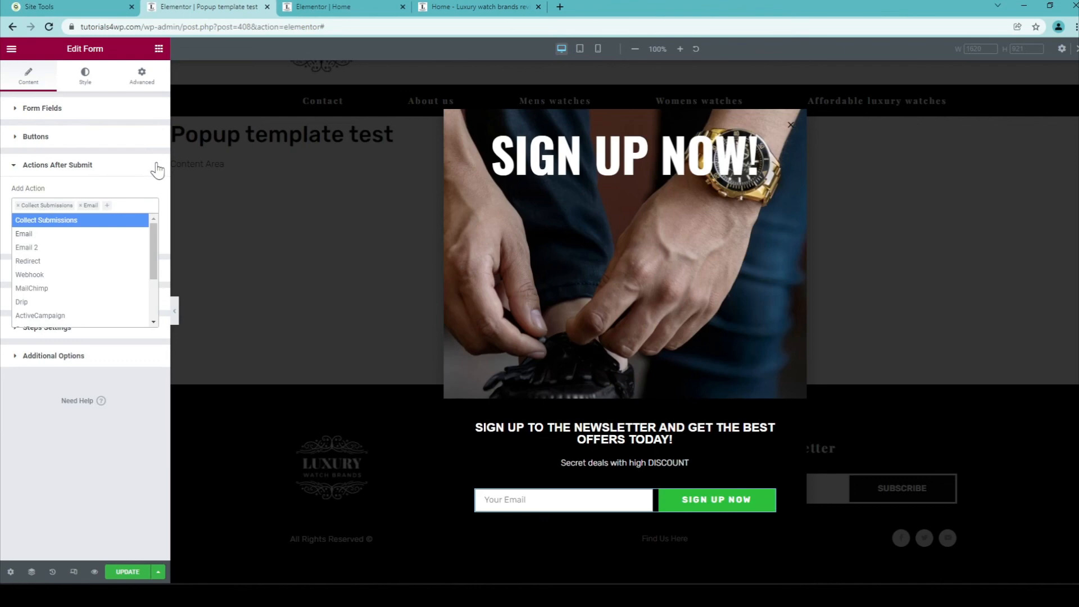
left_click(124, 477)
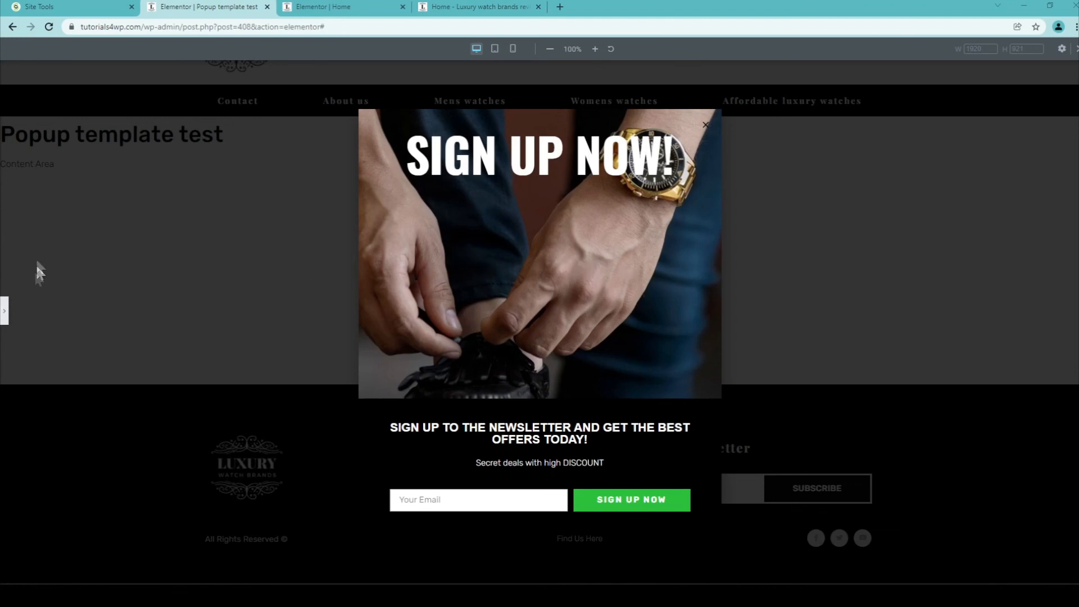
Set the vertical alignment of the image section containing the "SIGN UP NOW!" heading to Middle
left_click(5, 311)
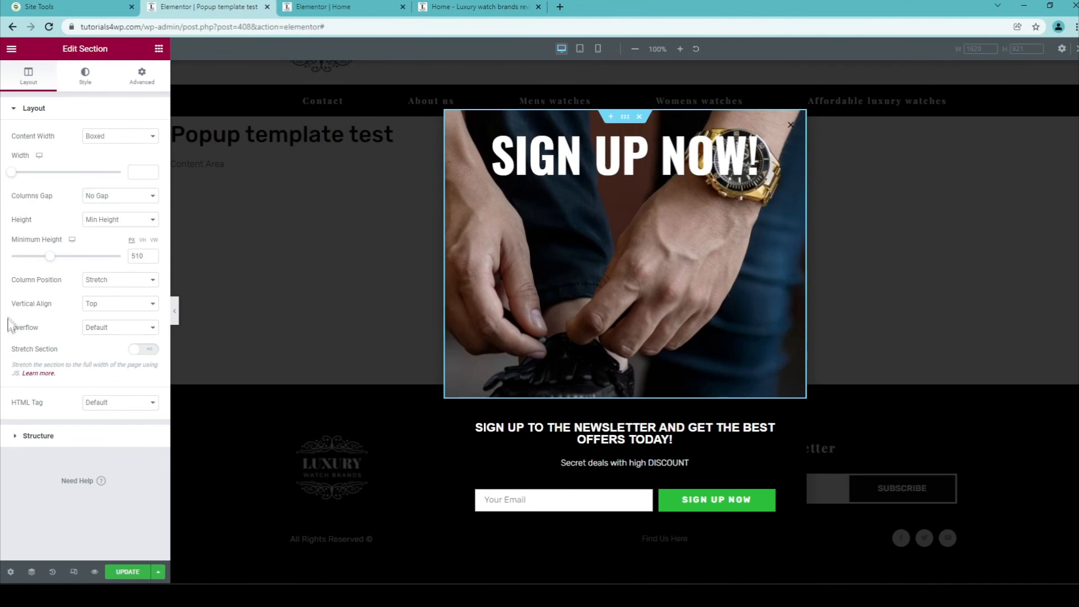
left_click_drag(15, 306, 61, 316)
left_click(95, 309)
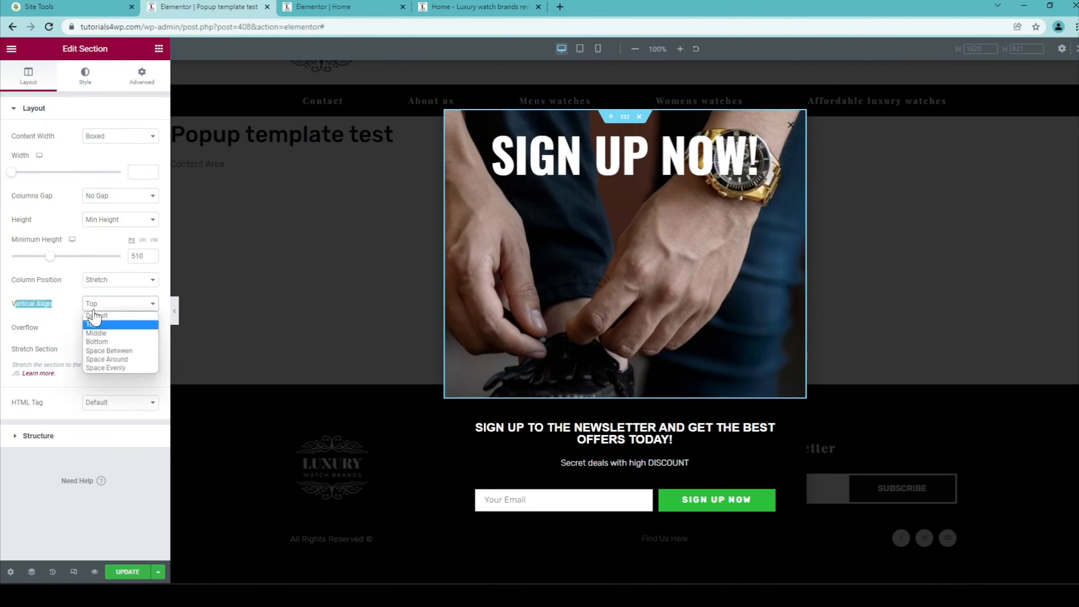
left_click(116, 333)
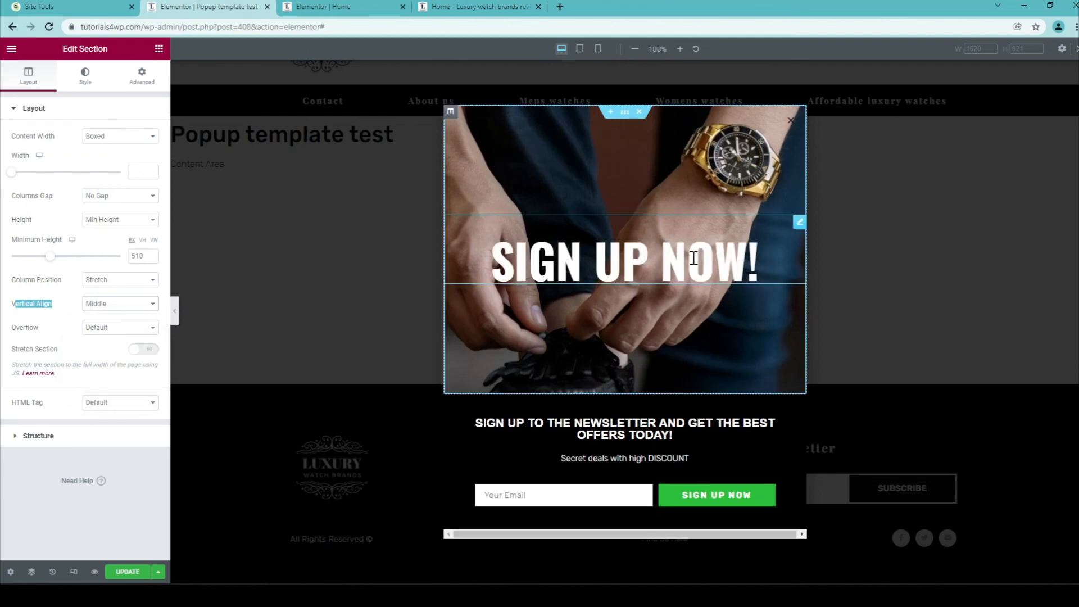